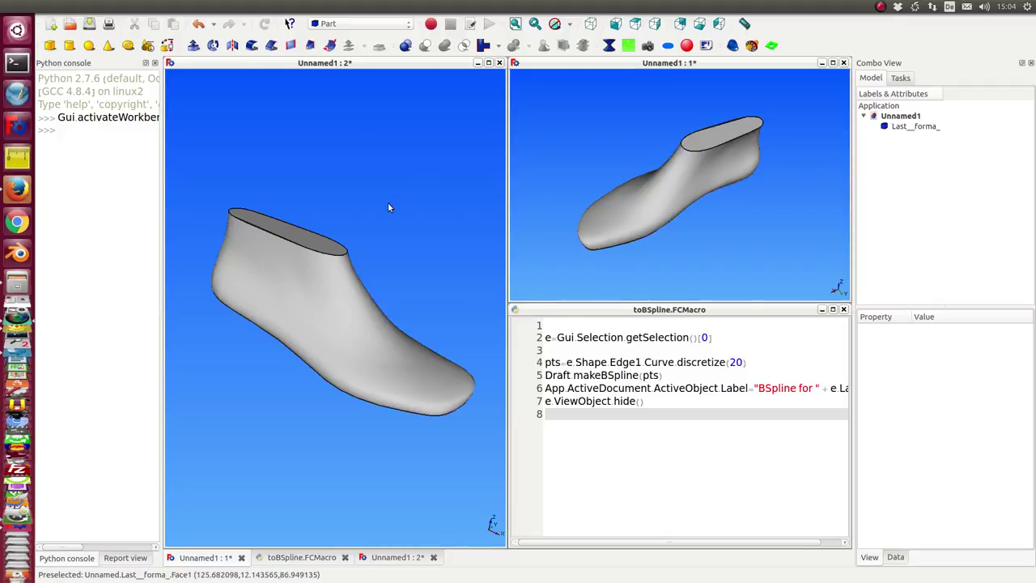
- Cut 8 parallel XY cross-sections at 49,11 mm on both sides through the shoe last
{"action": "left_click", "coordinate": [296, 289]}
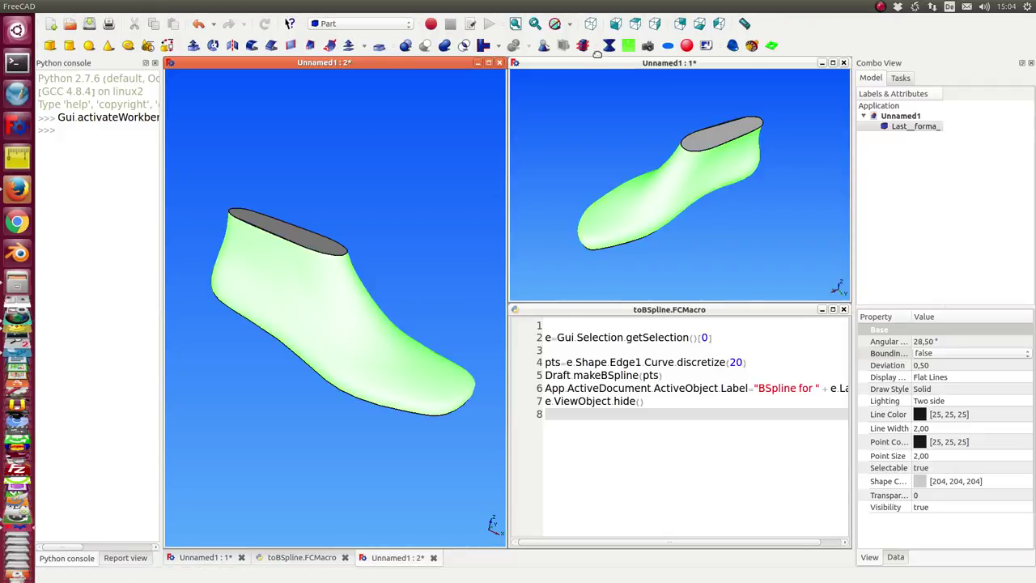
{"action": "left_click", "coordinate": [583, 46]}
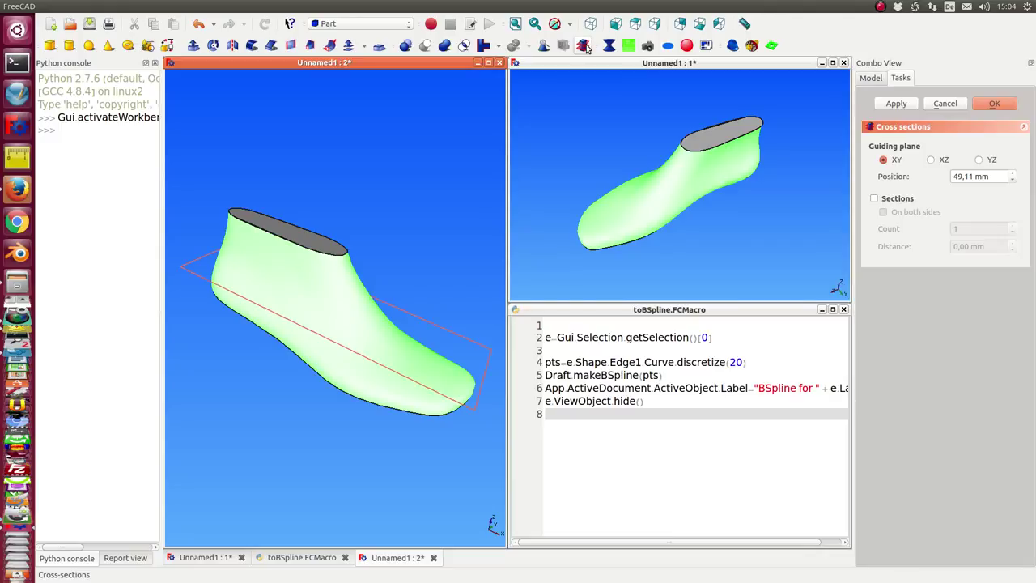
{"action": "left_click", "coordinate": [874, 198]}
{"action": "left_click", "coordinate": [883, 212]}
{"action": "left_click", "coordinate": [971, 228]}
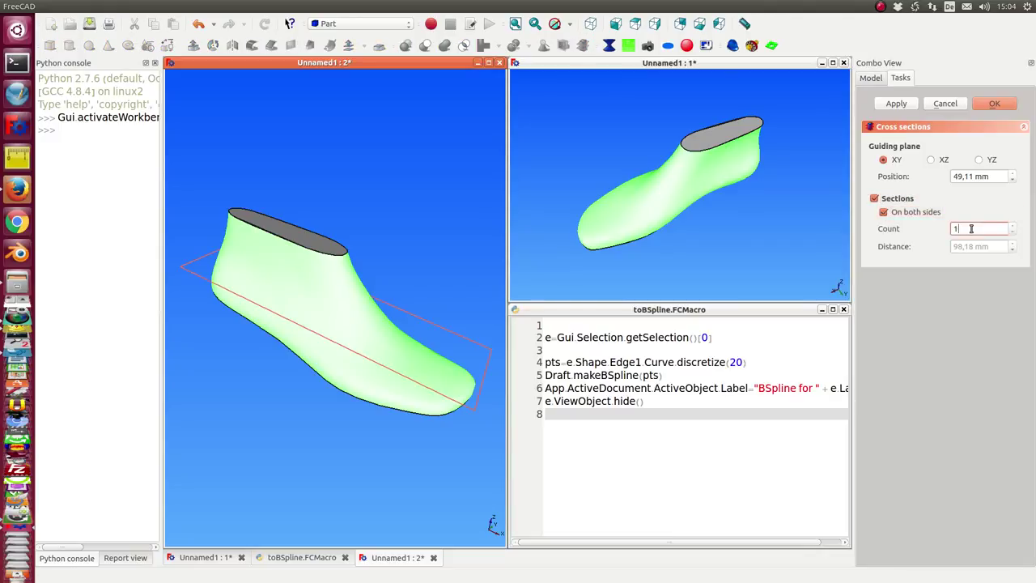
{"action": "scroll", "coordinate": [972, 228], "scroll_direction": "up", "scroll_amount": 2}
{"action": "scroll", "coordinate": [972, 229], "scroll_direction": "up", "scroll_amount": 2}
{"action": "scroll", "coordinate": [970, 229], "scroll_direction": "up", "scroll_amount": 1}
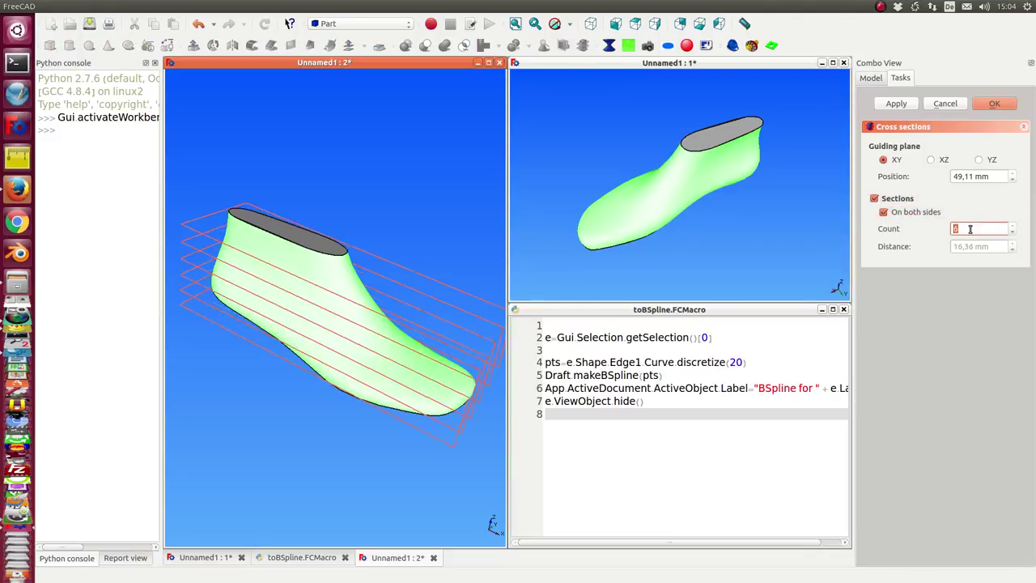
{"action": "scroll", "coordinate": [969, 229], "scroll_direction": "up", "scroll_amount": 1}
{"action": "scroll", "coordinate": [970, 229], "scroll_direction": "up", "scroll_amount": 1}
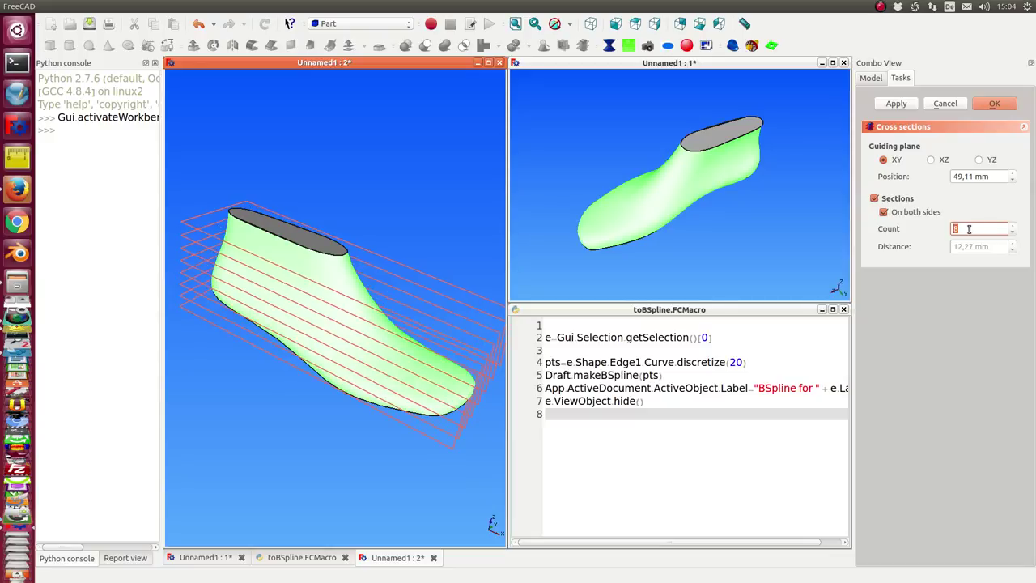
{"action": "left_click", "coordinate": [895, 105]}
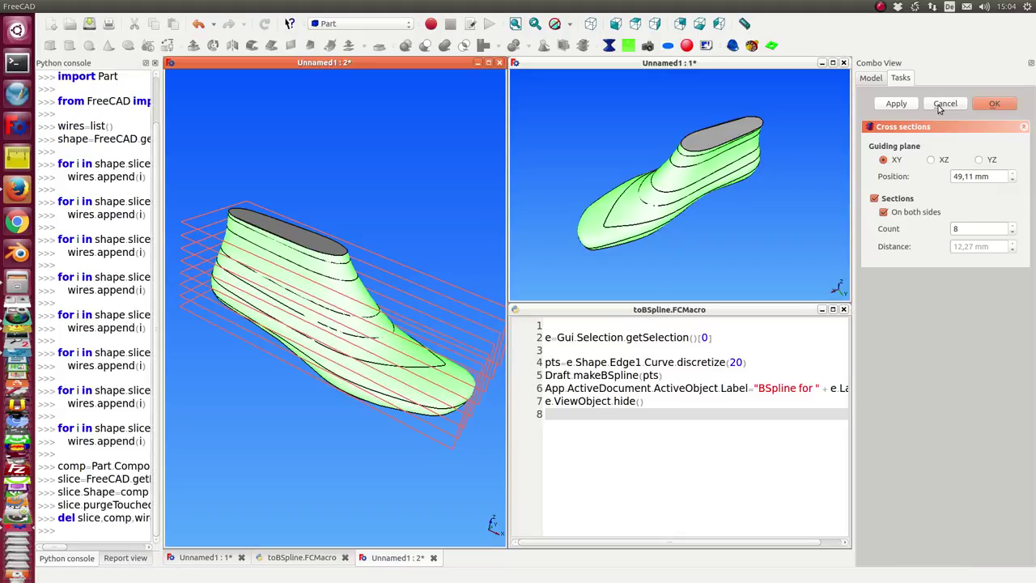
{"action": "left_click", "coordinate": [939, 106]}
- Hide the Last__forma_ shoe solid so only the cross-sections show
{"action": "middle_click_drag", "start_coordinate": [379, 218], "coordinate": [385, 236]}
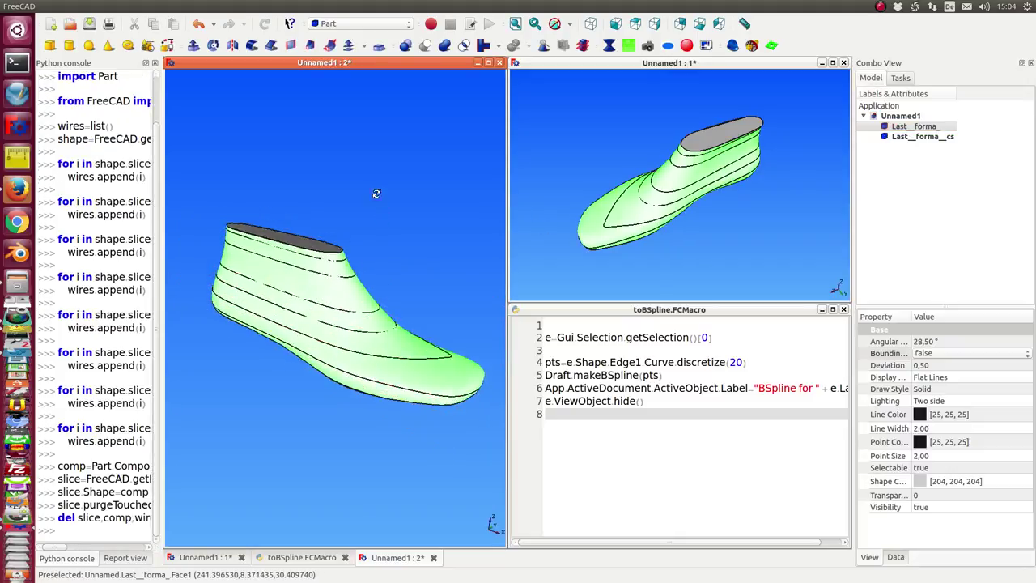
{"action": "left_click", "coordinate": [913, 127]}
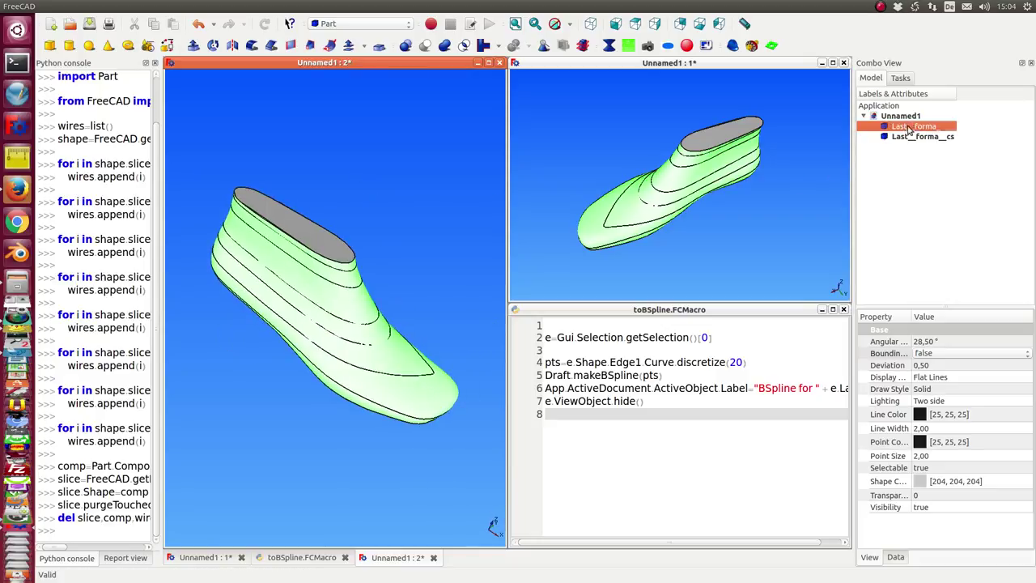
{"action": "key", "text": "space"}
- Downgrade the cross-section object in the Draft workbench into separate edges Edge through Edge009
{"action": "left_click", "coordinate": [907, 137]}
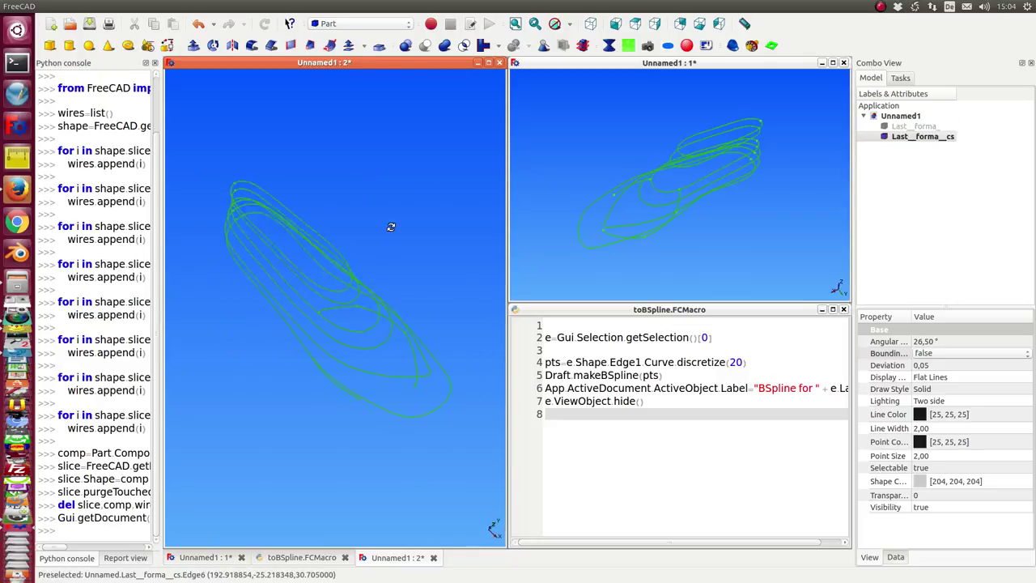
{"action": "left_click", "coordinate": [400, 25]}
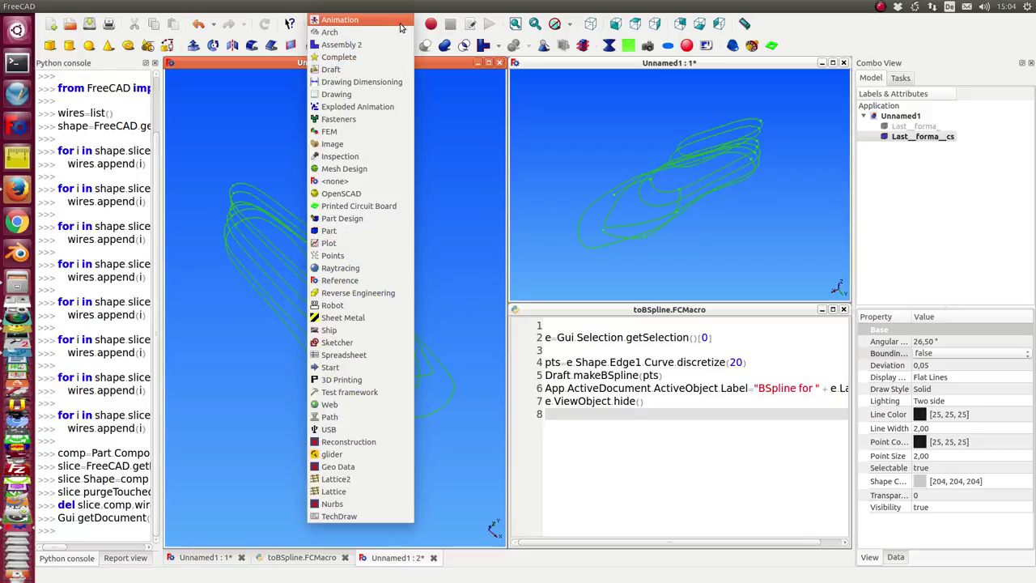
{"action": "left_click", "coordinate": [336, 71]}
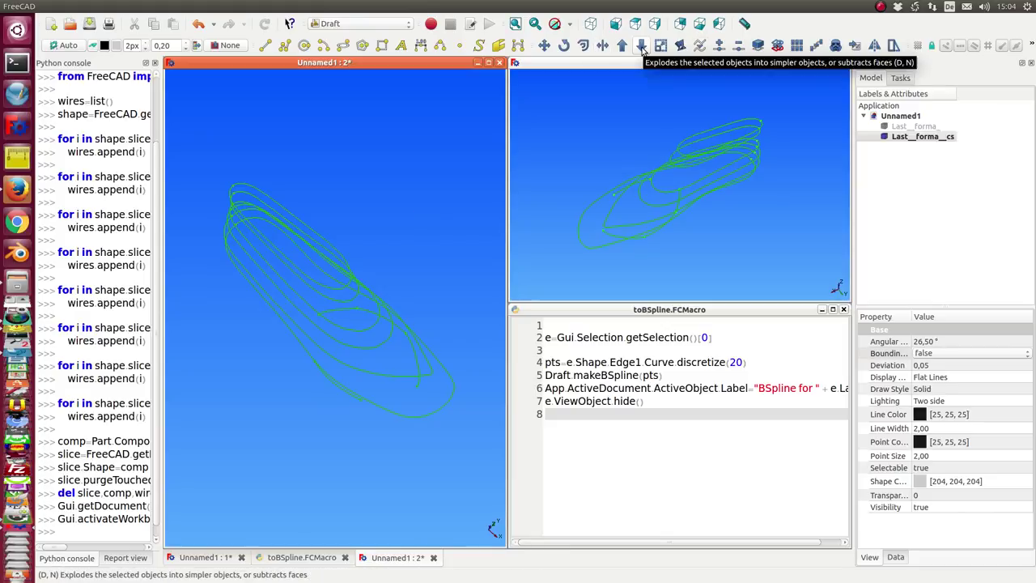
{"action": "left_click", "coordinate": [641, 46]}
{"action": "middle_click_drag", "start_coordinate": [235, 465], "coordinate": [272, 332]}
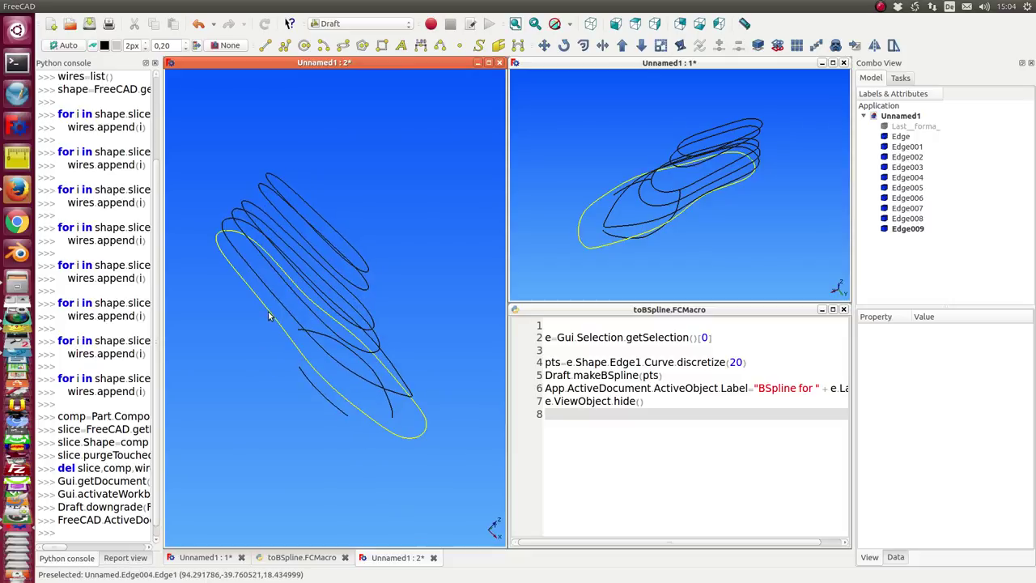
- Run the toBSpline macro on Edge004 to create 'BSpline for Edge004', hiding the original edge
{"action": "left_click", "coordinate": [268, 313]}
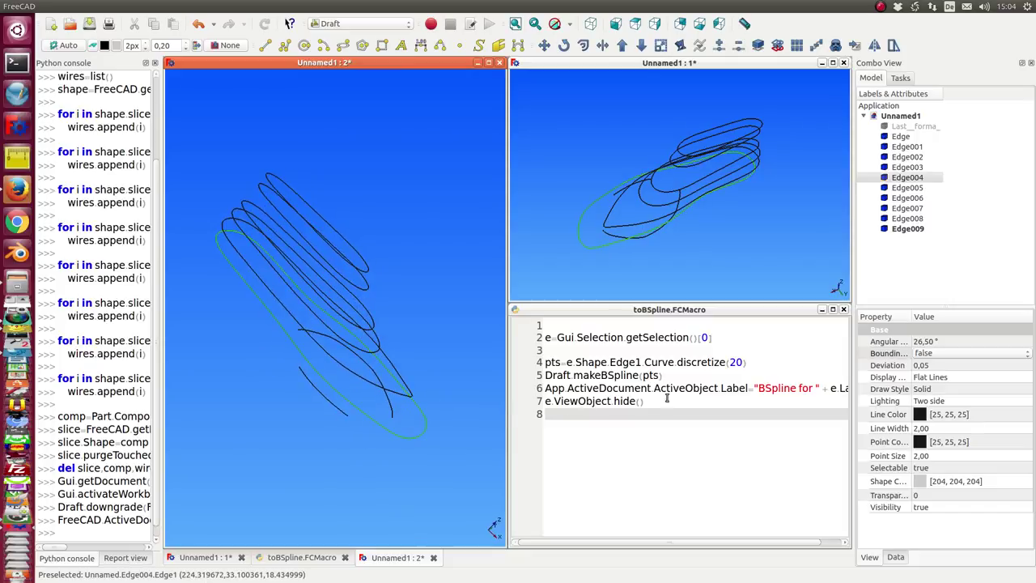
{"action": "left_click", "coordinate": [702, 428]}
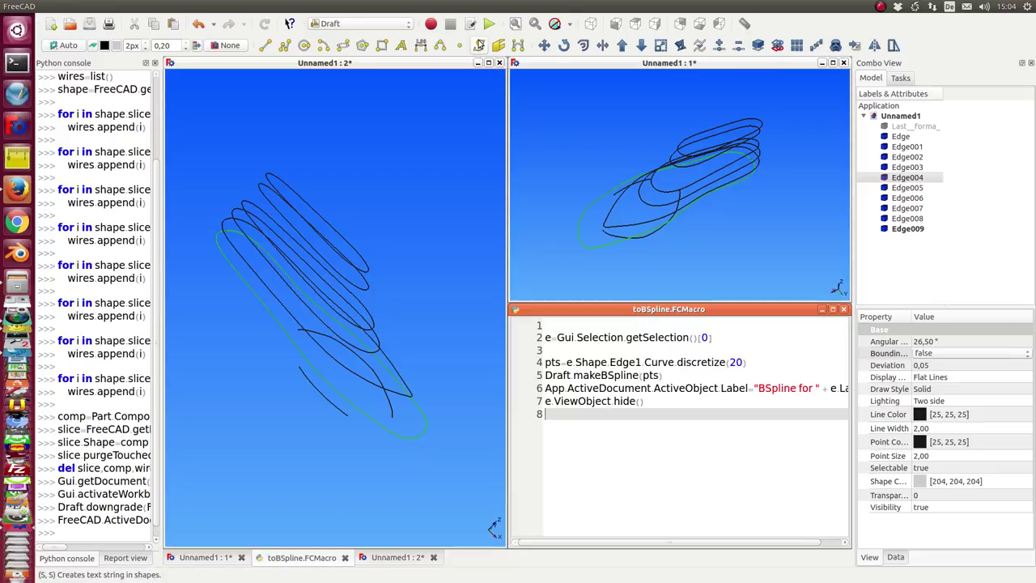
{"action": "left_click", "coordinate": [489, 24]}
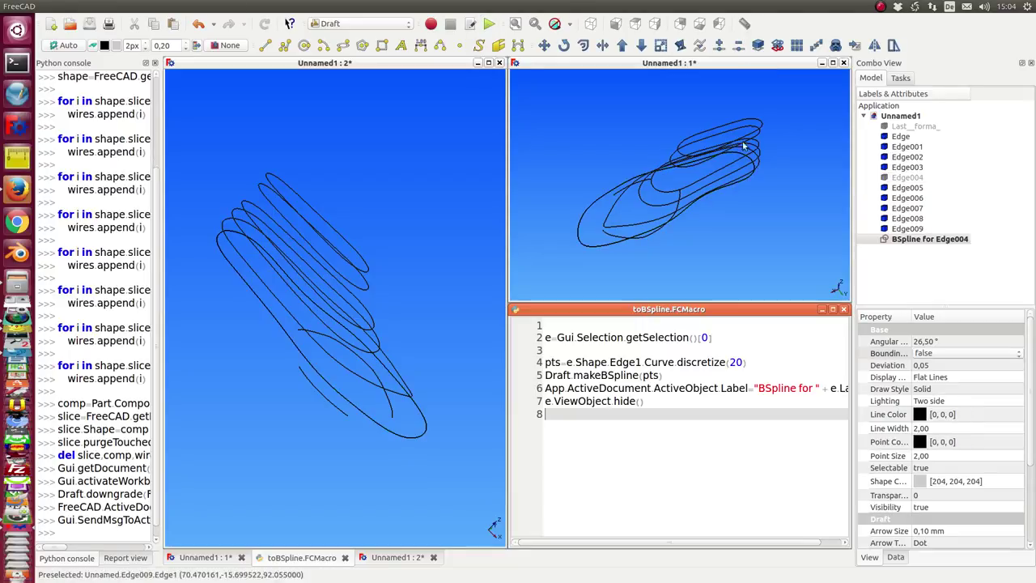
{"action": "left_click", "coordinate": [939, 239]}
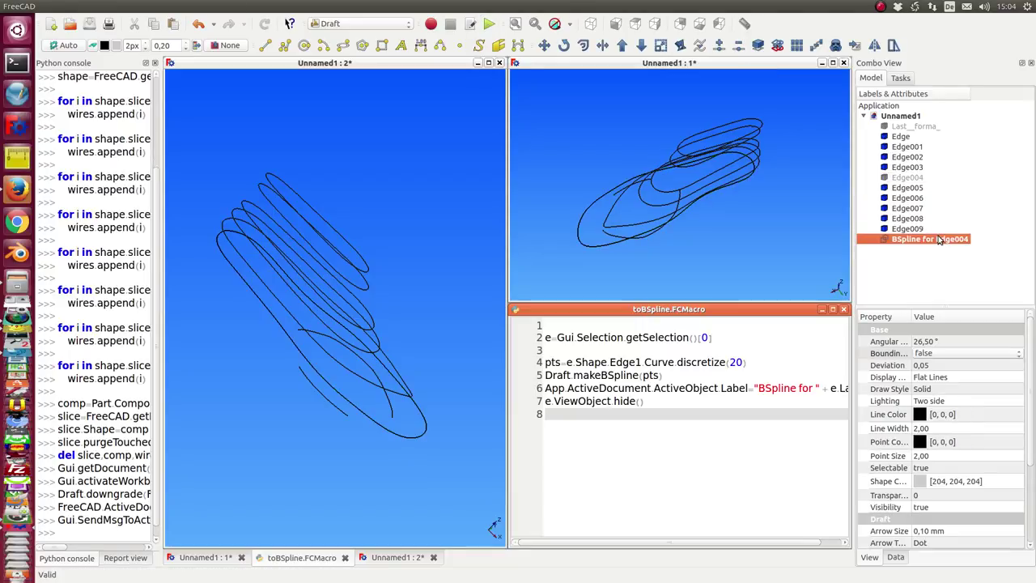
{"action": "left_click", "coordinate": [923, 178]}
{"action": "left_click", "coordinate": [920, 239]}
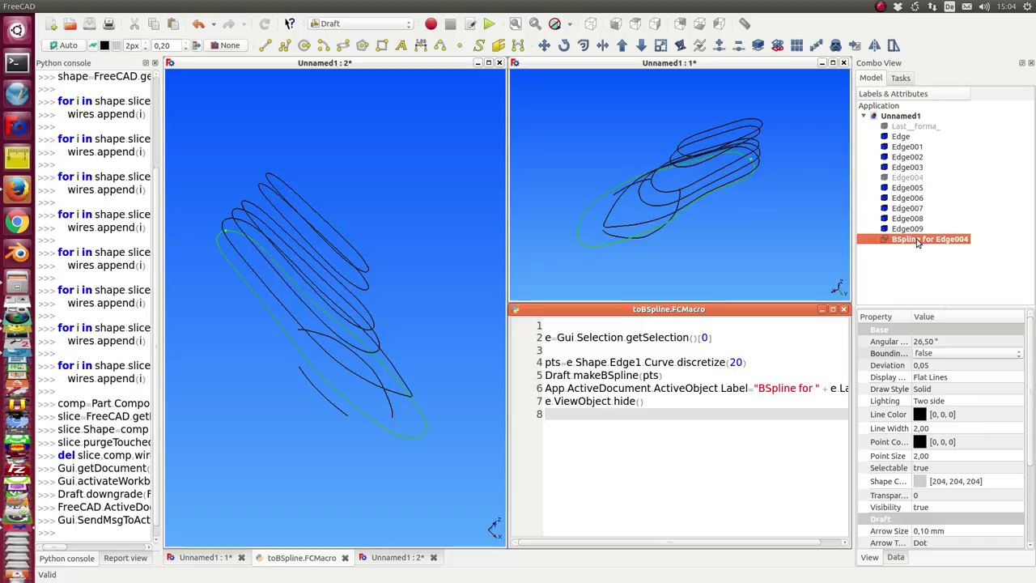
{"action": "left_click", "coordinate": [391, 272]}
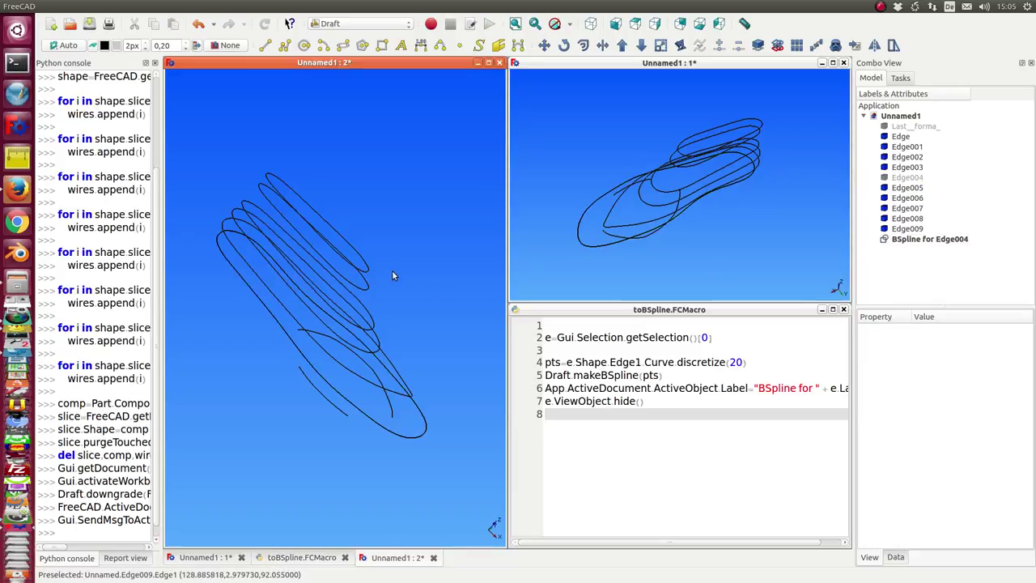
- Move one Edge004 B-spline control point outward and another far down into a spike
{"action": "key", "text": "1"}
{"action": "key", "text": "2"}
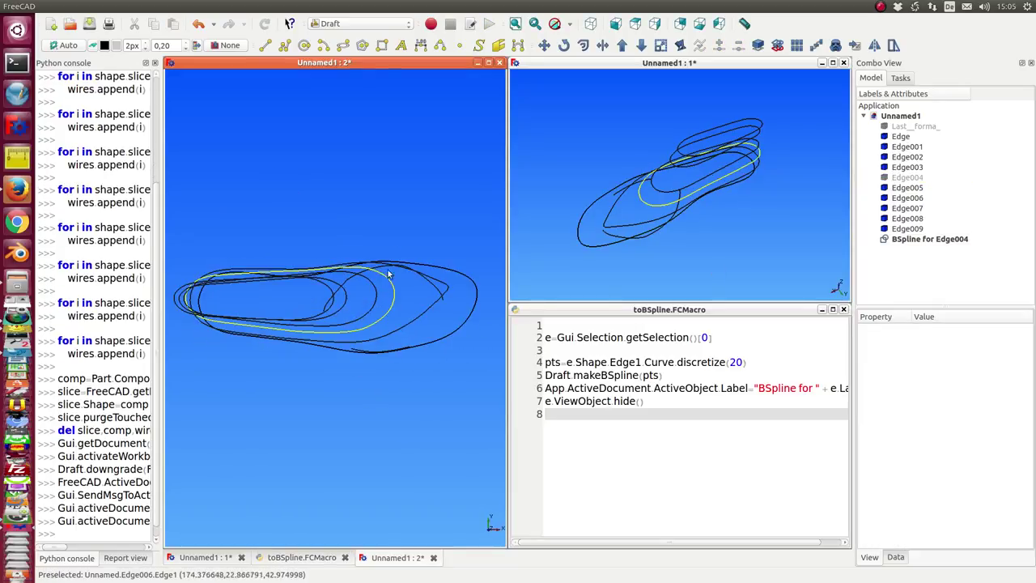
{"action": "double_click", "coordinate": [920, 240]}
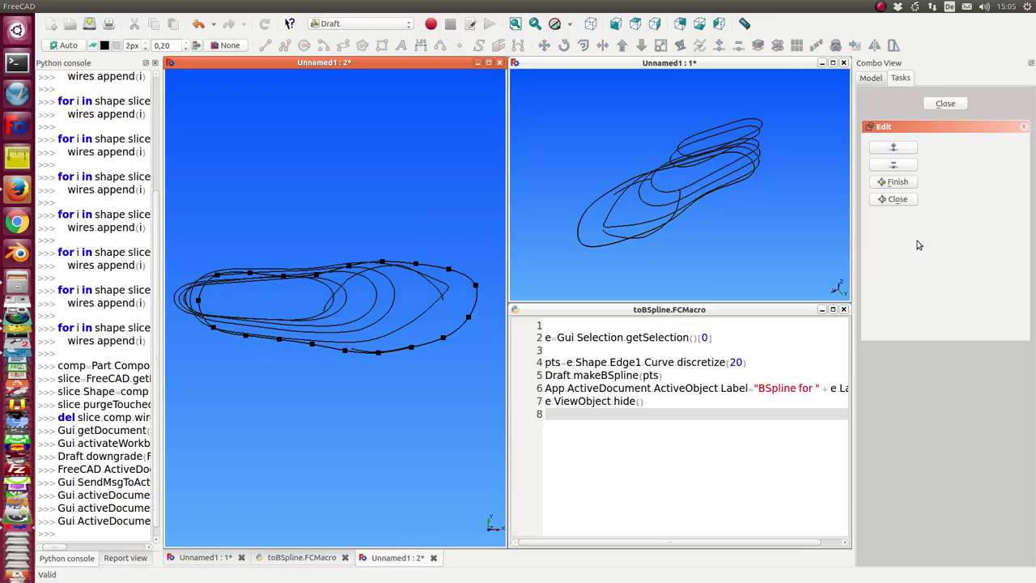
{"action": "left_click", "coordinate": [415, 267]}
{"action": "left_click", "coordinate": [436, 227]}
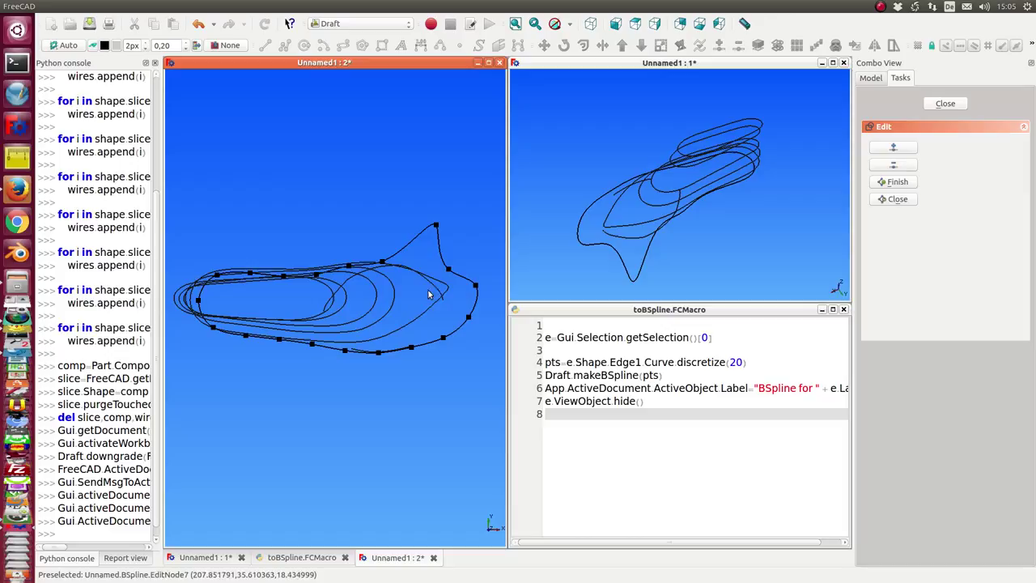
{"action": "left_click", "coordinate": [413, 350]}
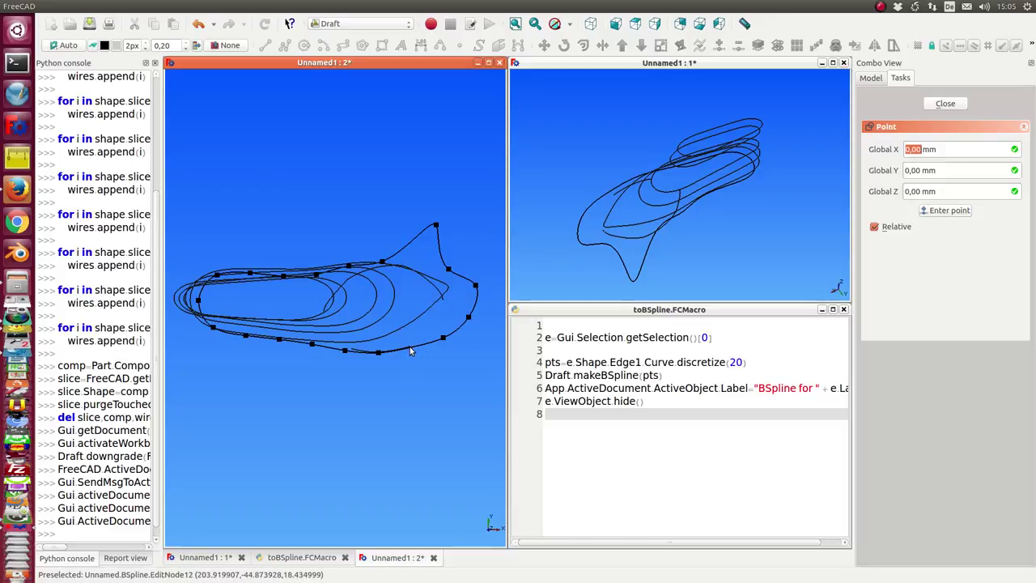
{"action": "left_click", "coordinate": [431, 414]}
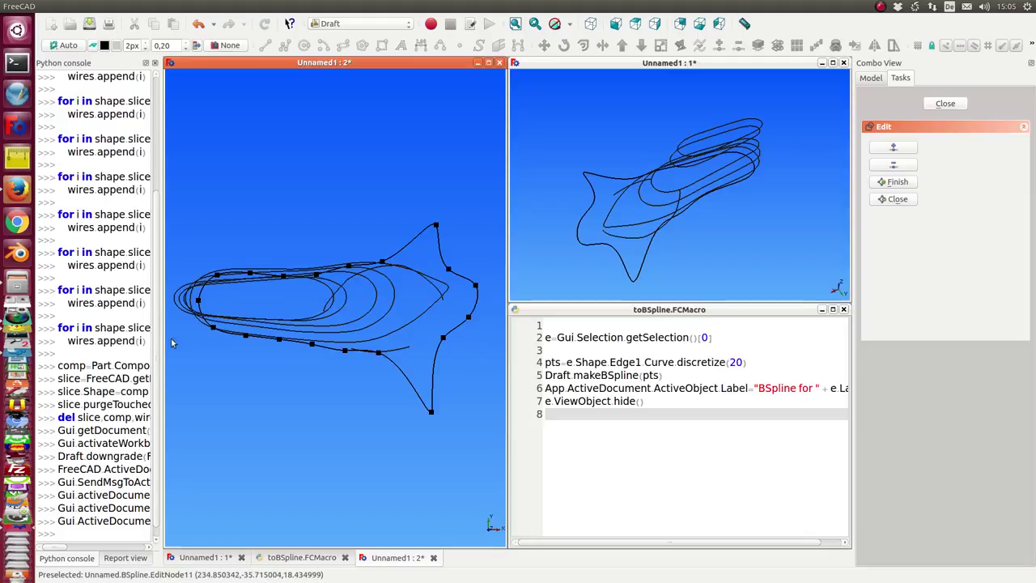
{"action": "scroll", "coordinate": [237, 442], "scroll_direction": "up", "scroll_amount": 5}
{"action": "scroll", "coordinate": [237, 441], "scroll_direction": "down", "scroll_amount": 7}
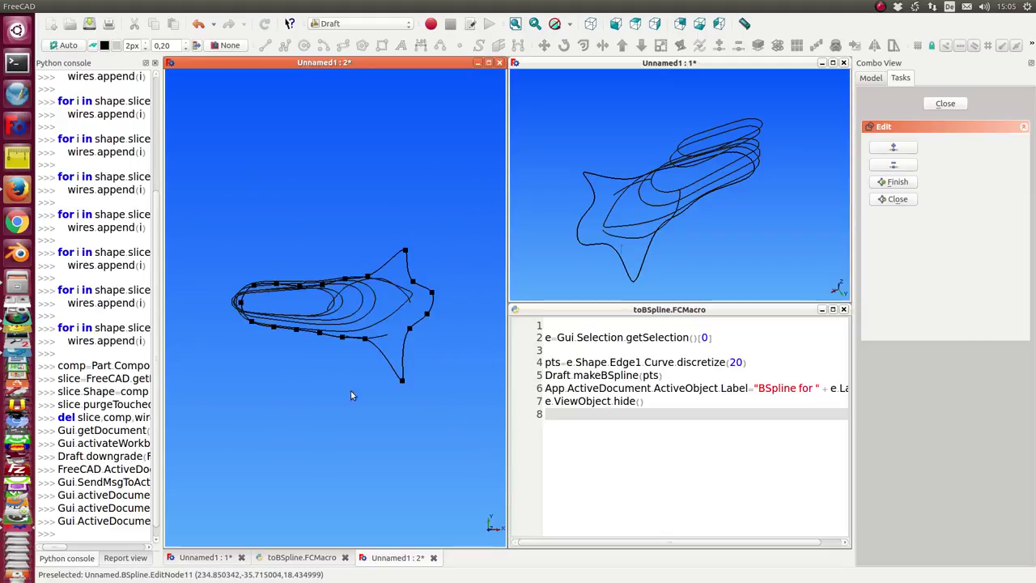
{"action": "left_click", "coordinate": [946, 104]}
- Run the toBSpline macro on Edge007 and open the new 'BSpline for Edge007' for point editing
{"action": "mouse_move", "coordinate": [306, 374]}
{"action": "middle_mouse_down"}
{"action": "mouse_move", "coordinate": [303, 242]}
{"action": "mouse_move", "coordinate": [388, 227]}
{"action": "middle_mouse_up"}
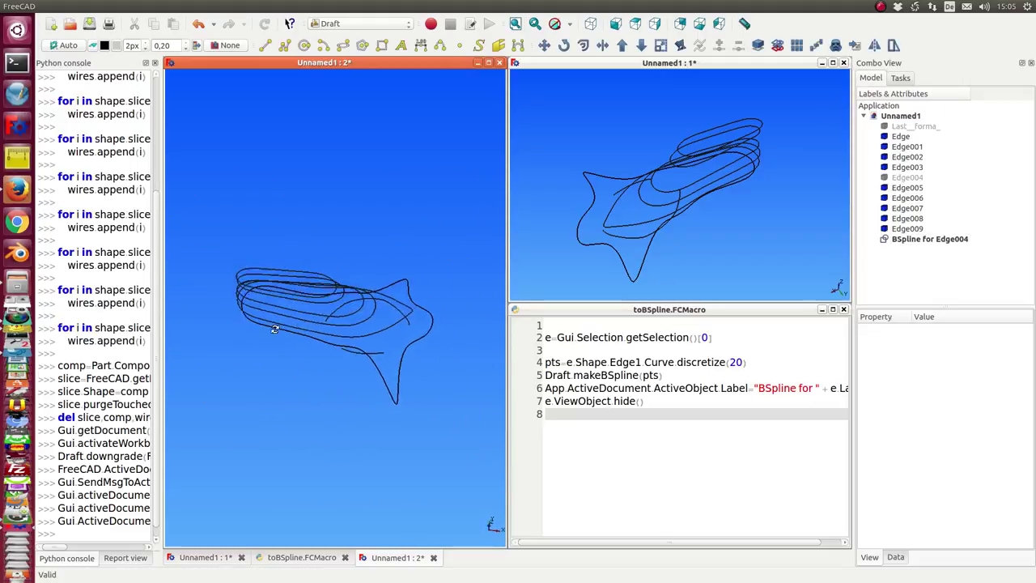
{"action": "left_click", "coordinate": [701, 185]}
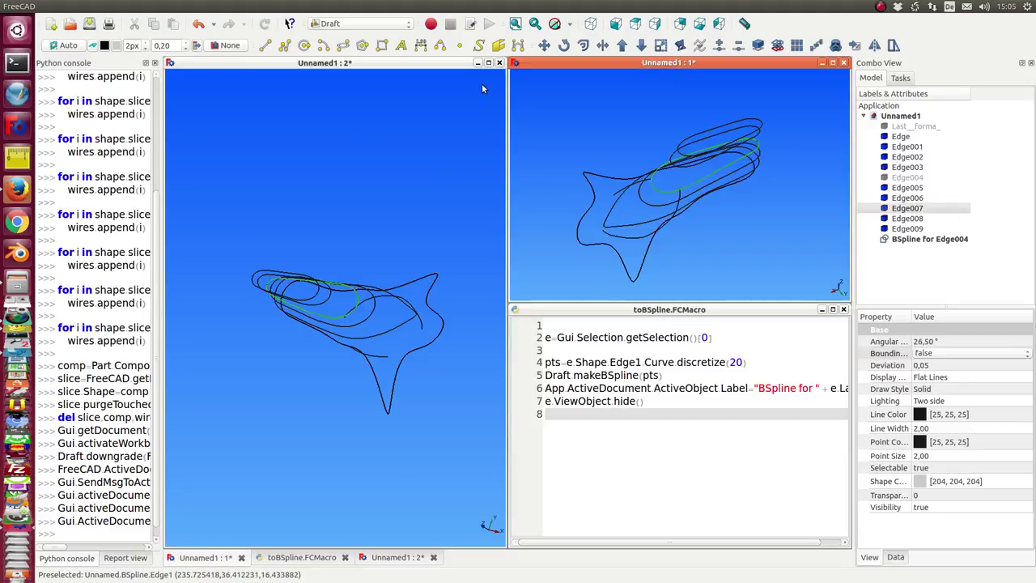
{"action": "left_click", "coordinate": [664, 488]}
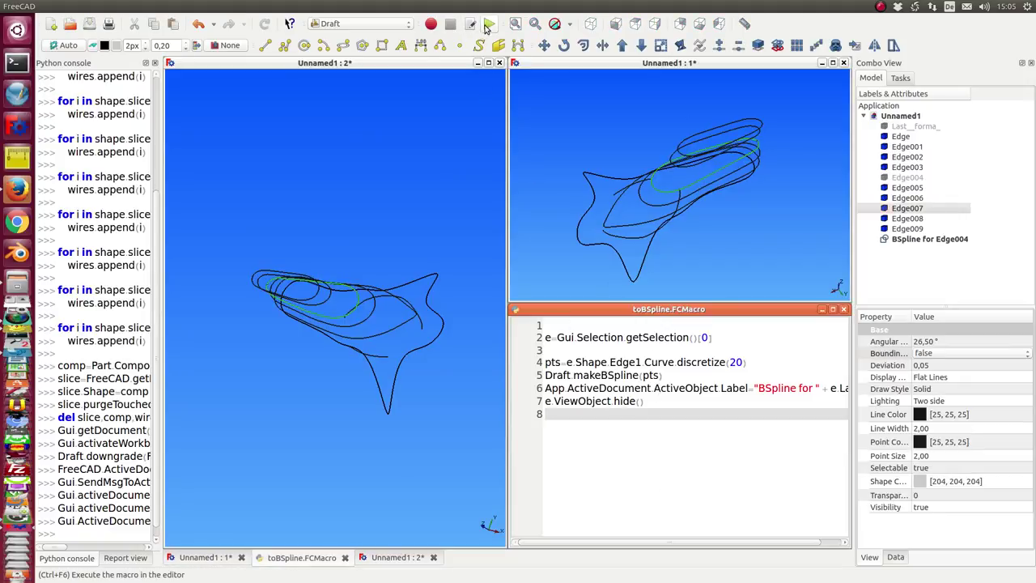
{"action": "left_click", "coordinate": [489, 27]}
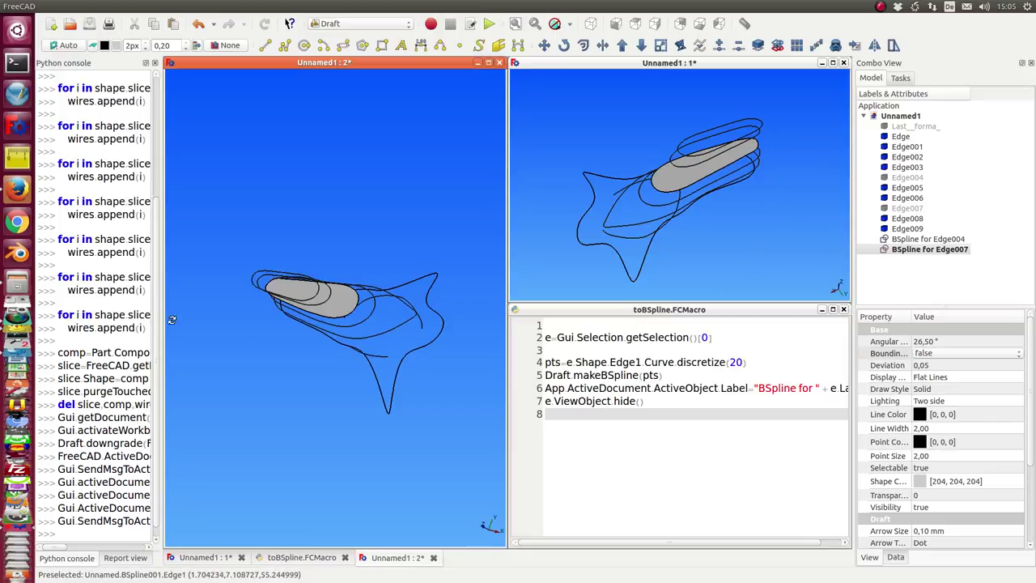
{"action": "middle_click_drag", "start_coordinate": [173, 319], "coordinate": [238, 259]}
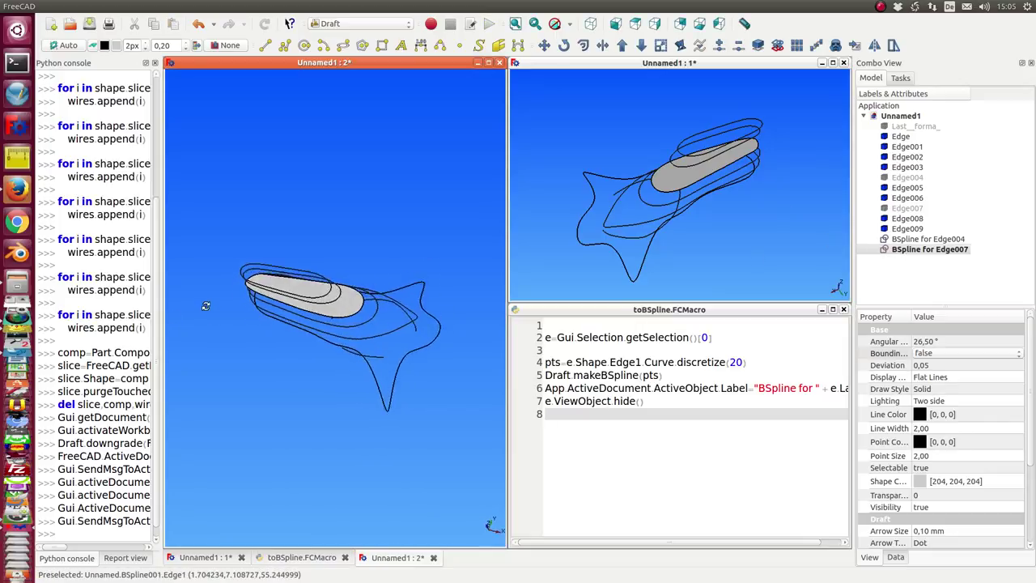
{"action": "double_click", "coordinate": [915, 249]}
- Drag four Edge007 B-spline control points up and down into bulges and spikes
{"action": "middle_click_drag", "start_coordinate": [393, 271], "coordinate": [329, 275]}
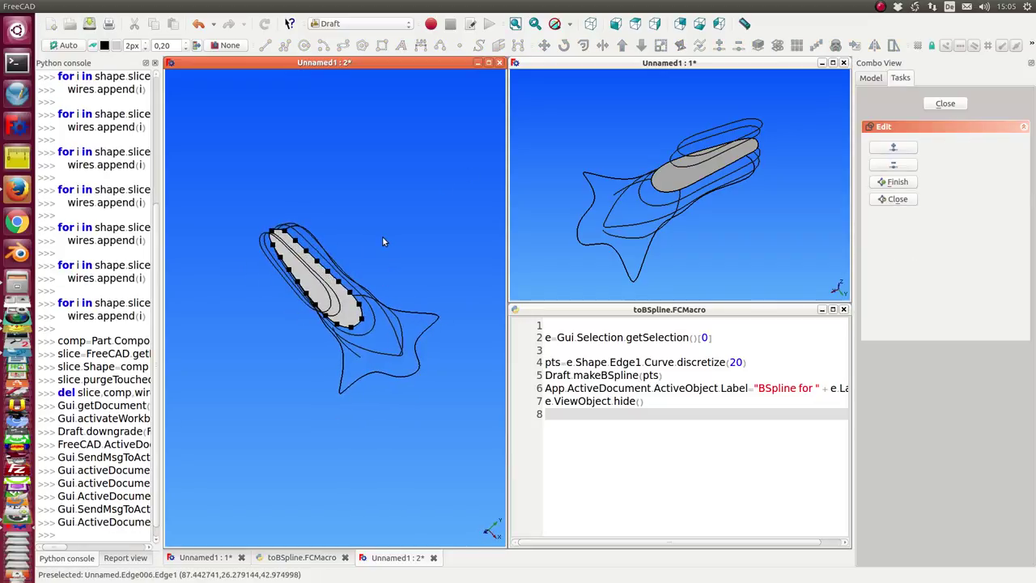
{"action": "mouse_move", "coordinate": [382, 237]}
{"action": "middle_mouse_down"}
{"action": "mouse_move", "coordinate": [236, 266]}
{"action": "mouse_move", "coordinate": [322, 287]}
{"action": "middle_mouse_up"}
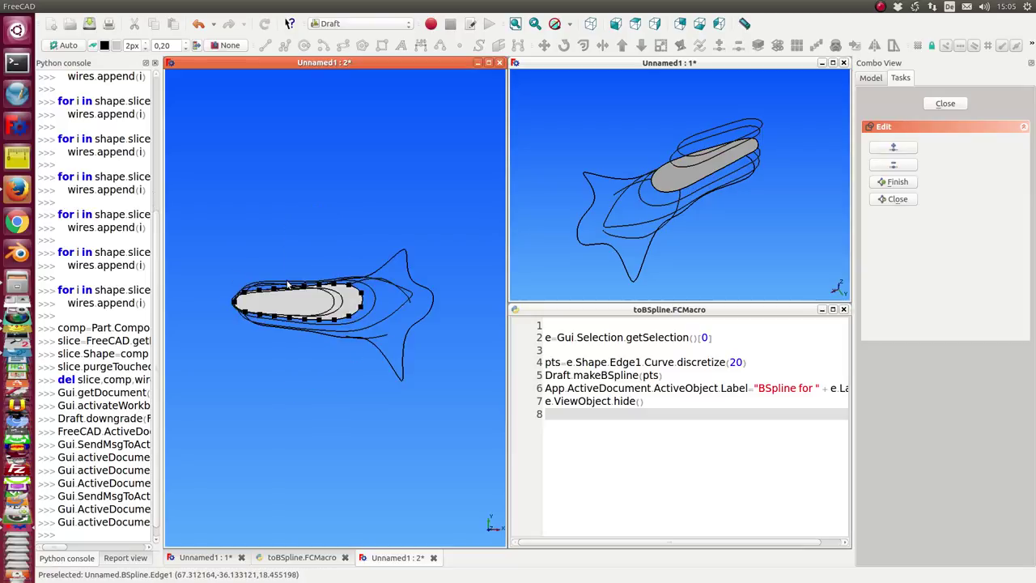
{"action": "left_click", "coordinate": [322, 288]}
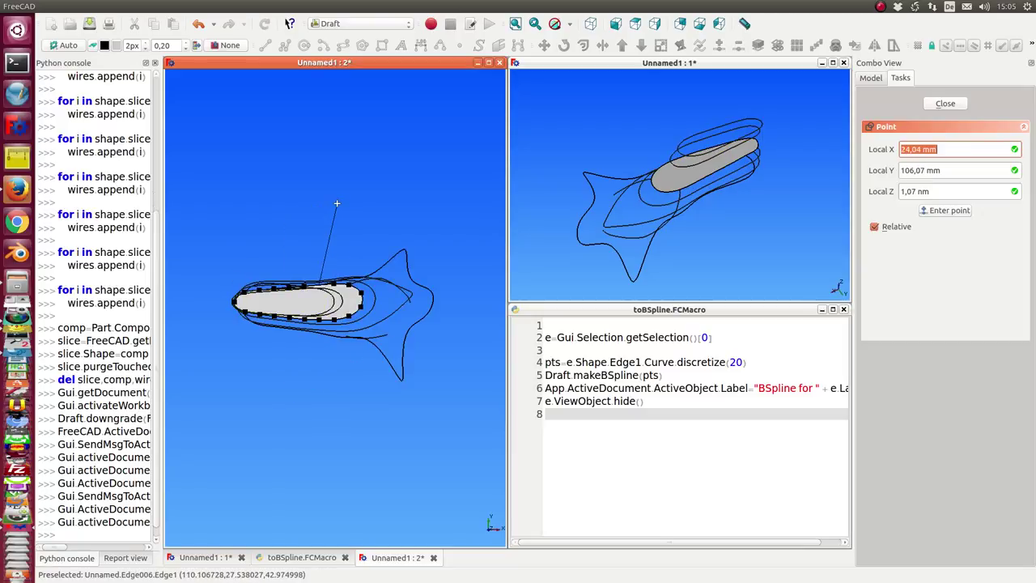
{"action": "left_click", "coordinate": [338, 207]}
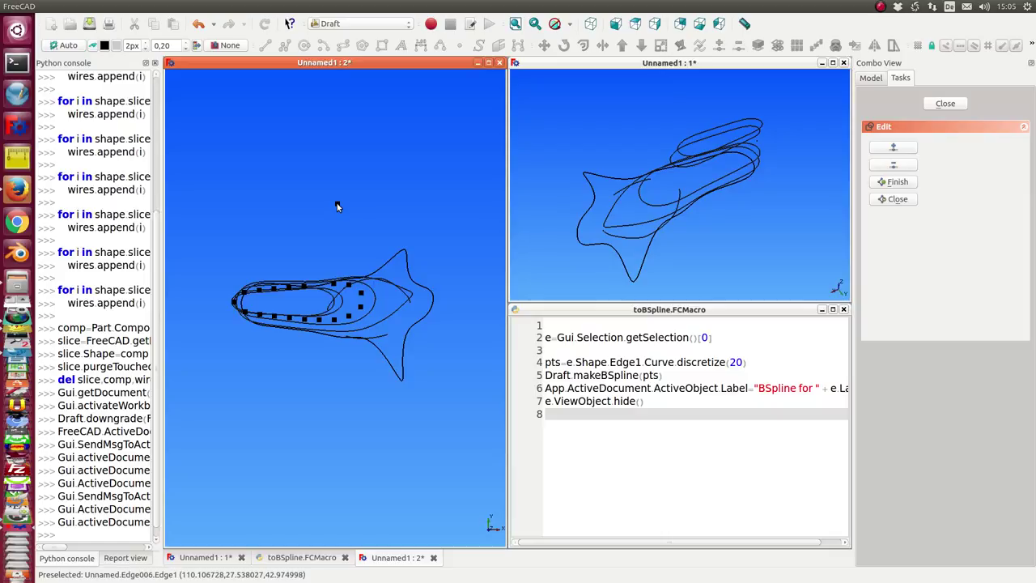
{"action": "left_click", "coordinate": [319, 321]}
{"action": "left_click", "coordinate": [332, 386]}
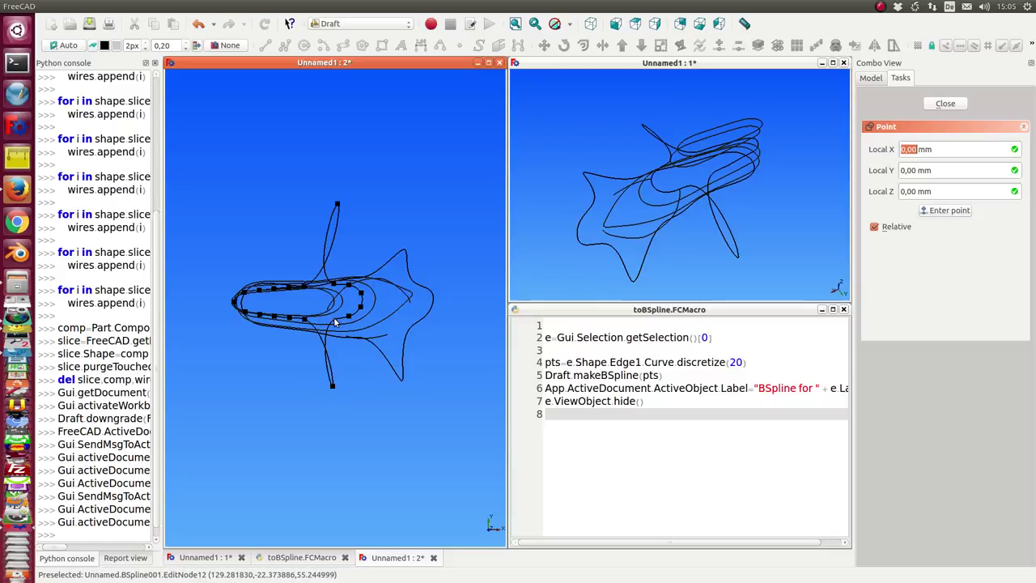
{"action": "left_click", "coordinate": [346, 316]}
{"action": "left_click", "coordinate": [363, 369]}
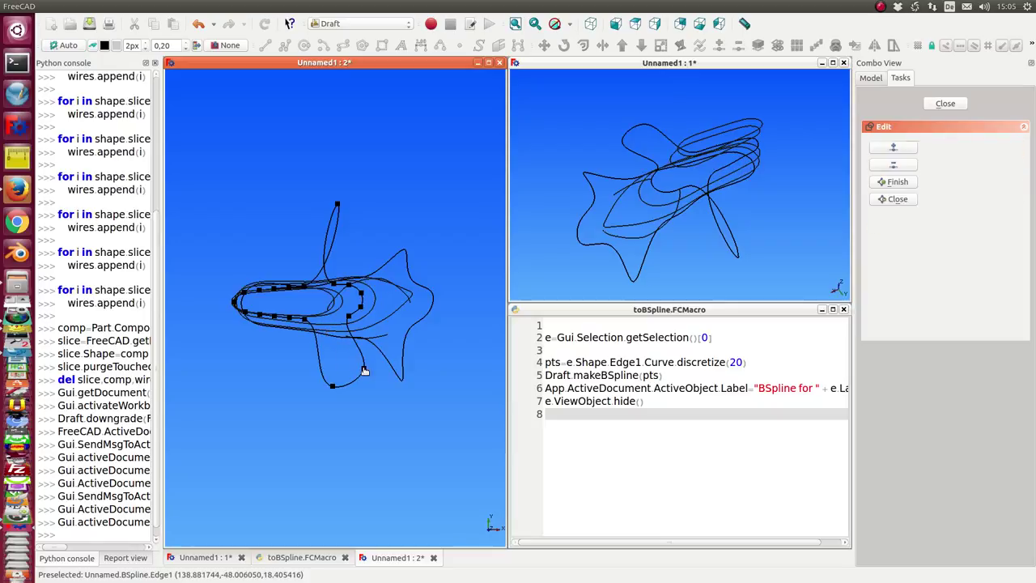
{"action": "left_click", "coordinate": [332, 285]}
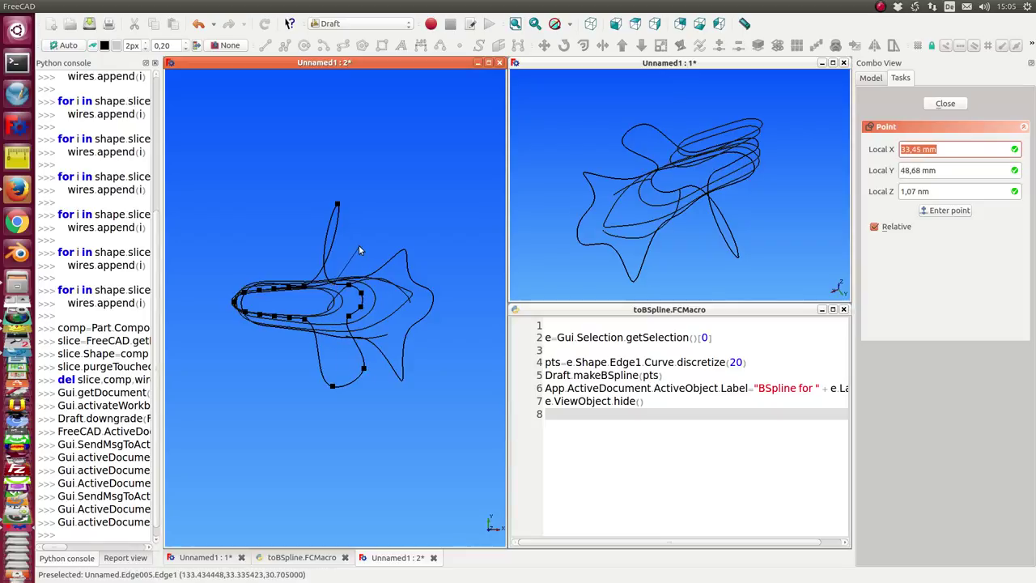
{"action": "left_click", "coordinate": [360, 250]}
{"action": "middle_click_drag", "start_coordinate": [361, 251], "coordinate": [262, 301]}
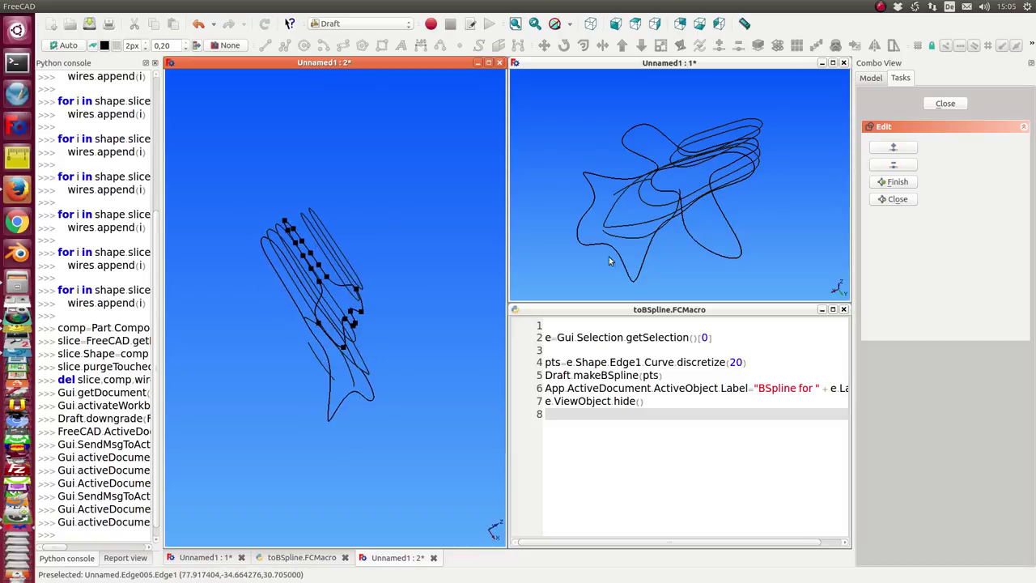
{"action": "left_click", "coordinate": [935, 103]}
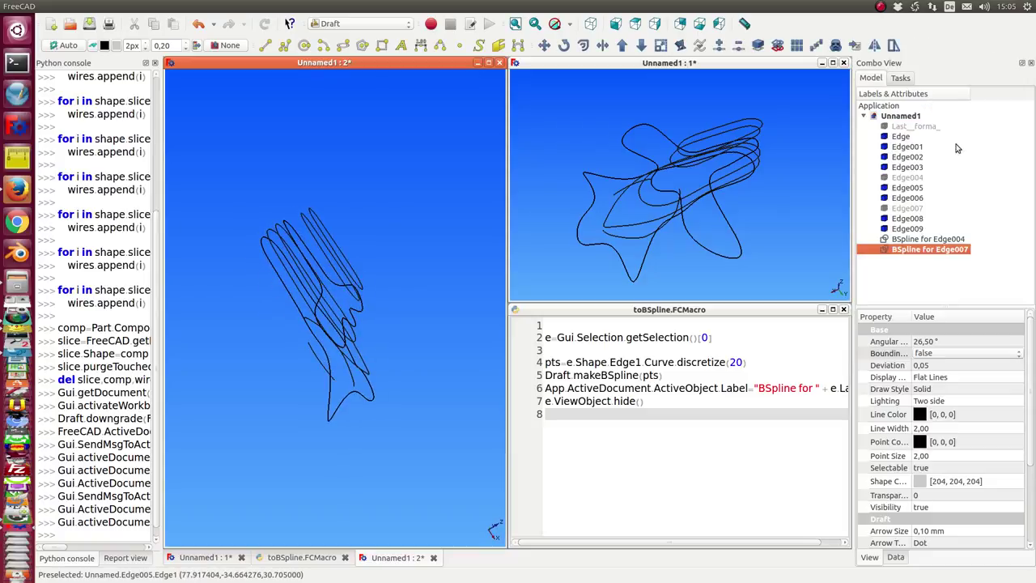
- Convert Edge009 into a filled 'BSpline for Edge009' with the toBSpline macro
{"action": "middle_click_drag", "start_coordinate": [712, 184], "coordinate": [603, 198]}
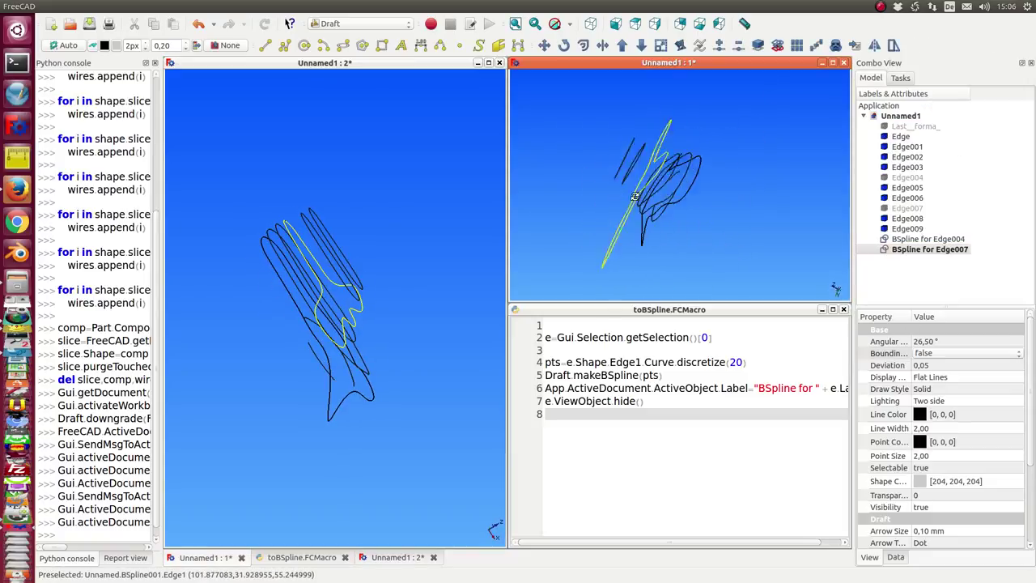
{"action": "left_click", "coordinate": [331, 245]}
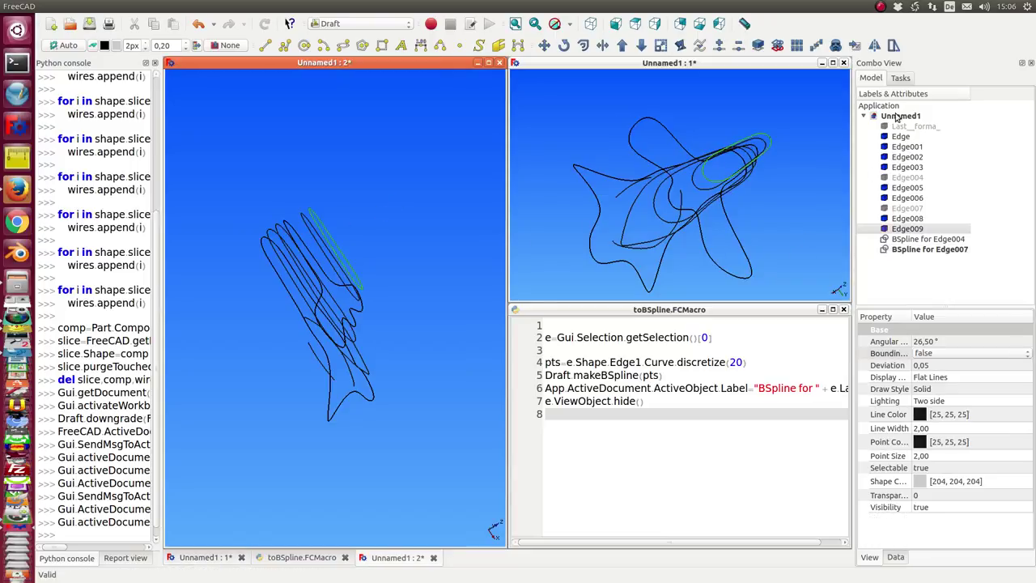
{"action": "left_click", "coordinate": [688, 430]}
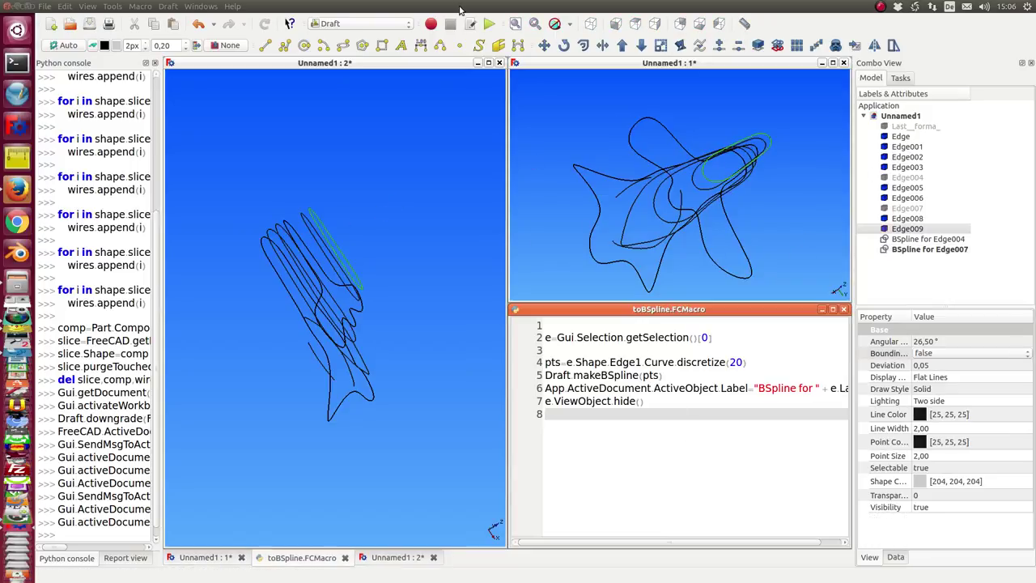
{"action": "left_click", "coordinate": [489, 24]}
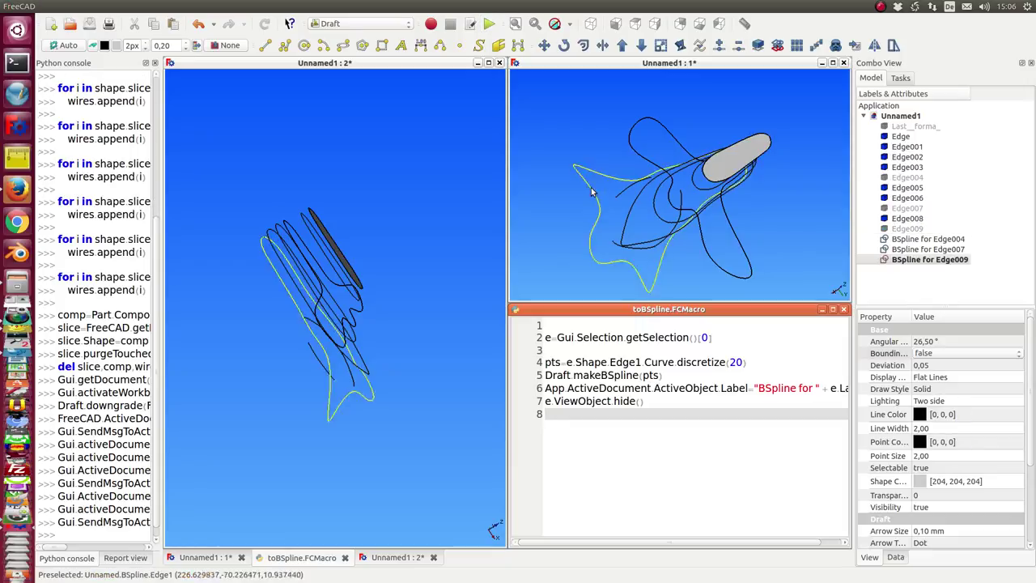
{"action": "left_click_drag", "start_coordinate": [440, 169], "coordinate": [386, 245]}
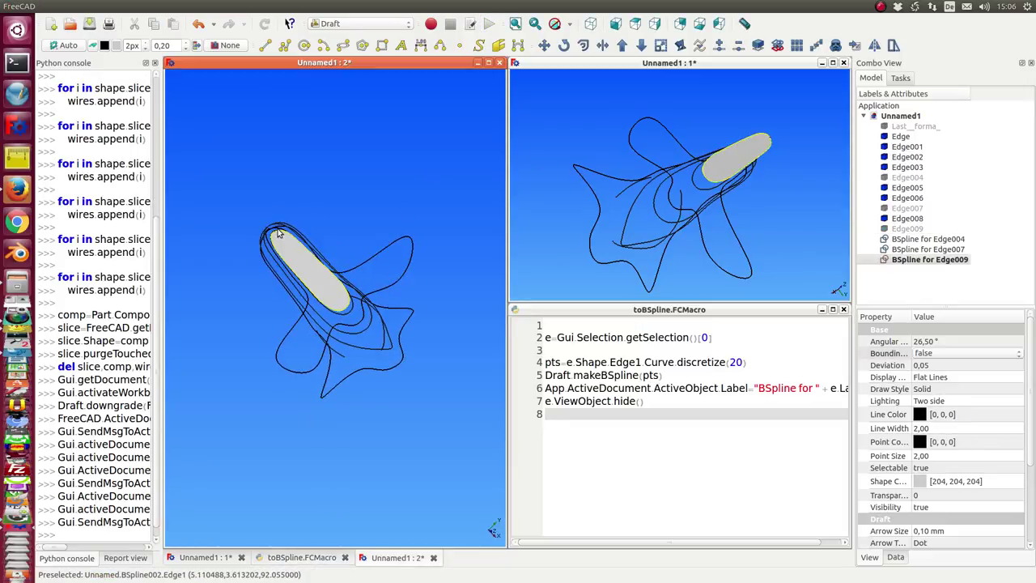
- Snap both the right and left 3D views to the same top axis view
{"action": "left_click", "coordinate": [731, 171]}
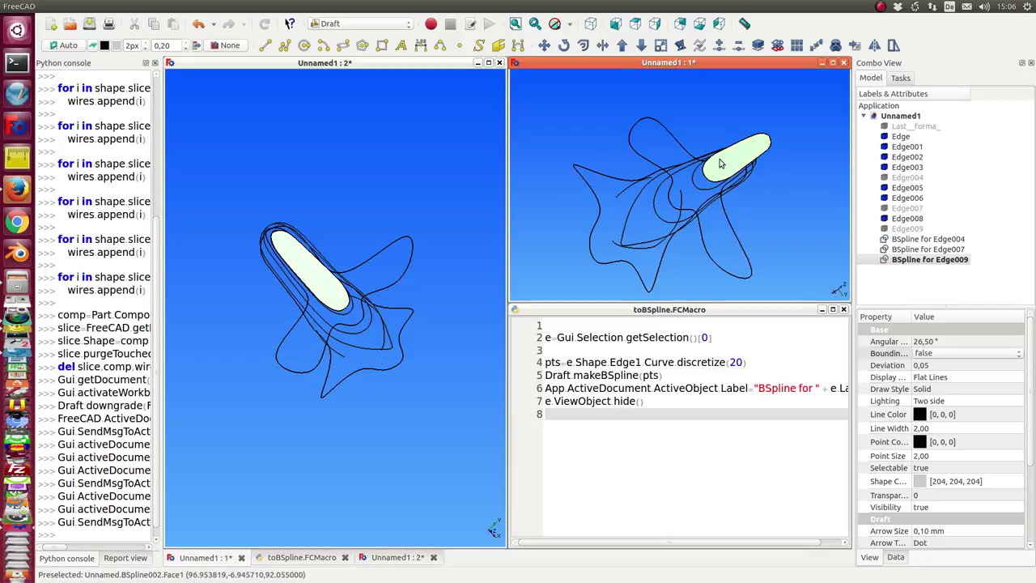
{"action": "key", "text": "2"}
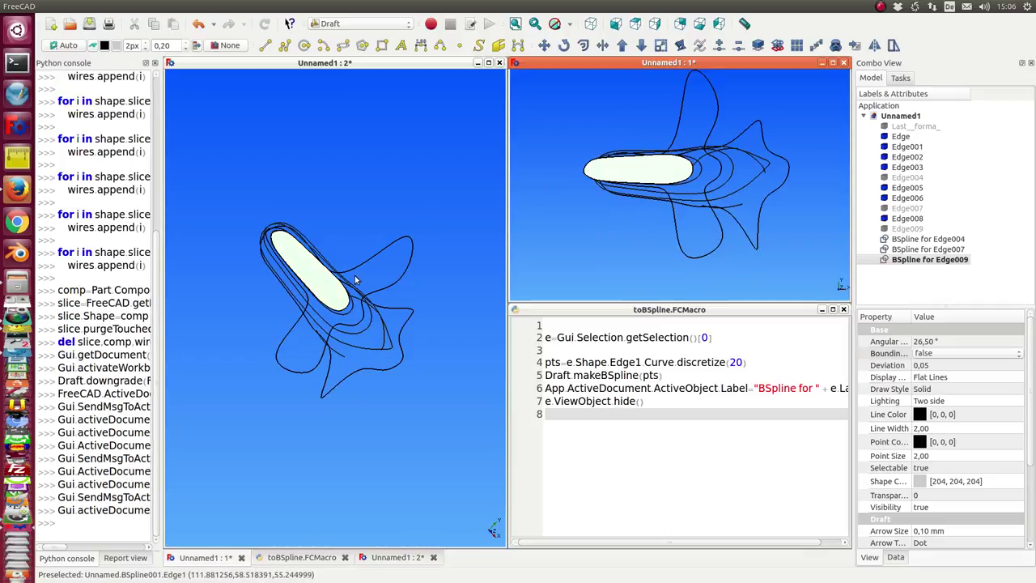
{"action": "left_click", "coordinate": [354, 276]}
{"action": "key", "text": "2"}
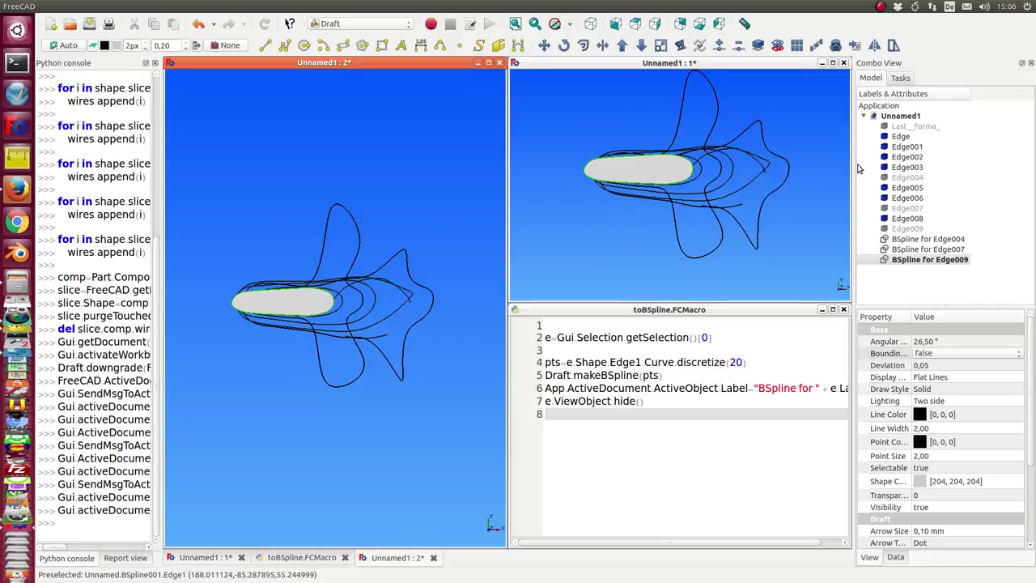
- Pull a control point of the Edge009 B-spline upward into a tall lobe
{"action": "double_click", "coordinate": [906, 260]}
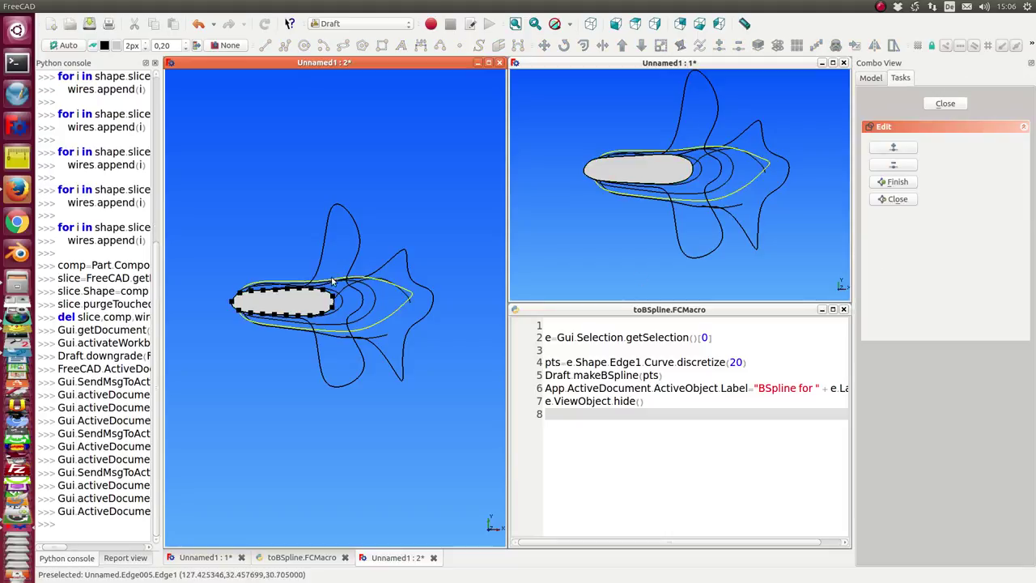
{"action": "left_click", "coordinate": [278, 295]}
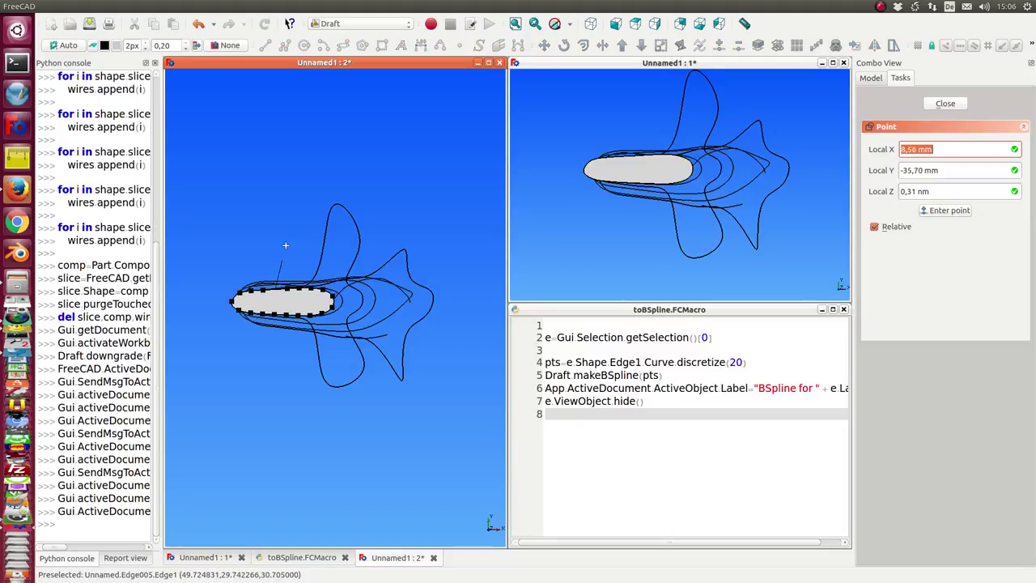
{"action": "left_click", "coordinate": [288, 223]}
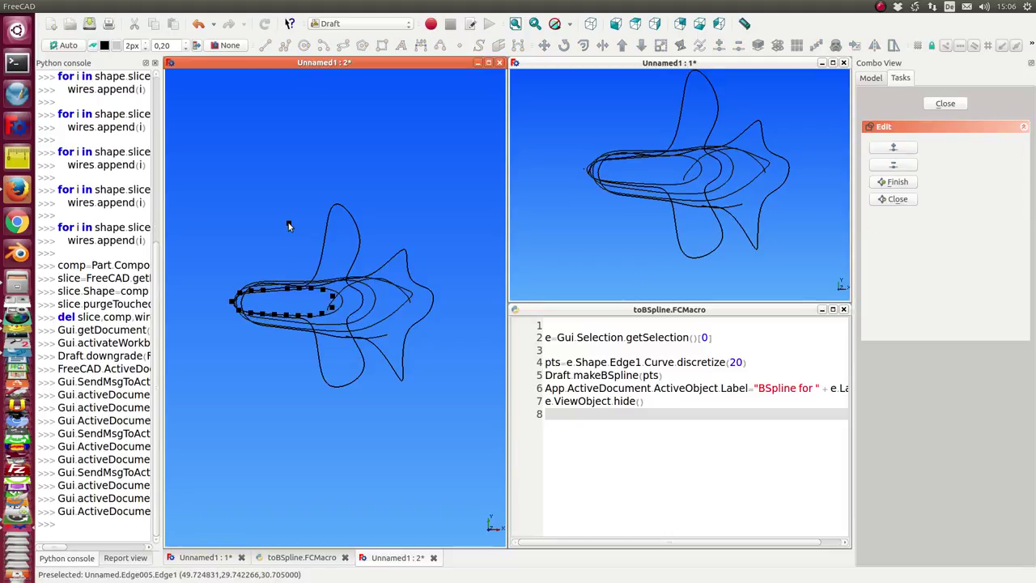
{"action": "left_click", "coordinate": [263, 293]}
{"action": "left_click", "coordinate": [261, 255]}
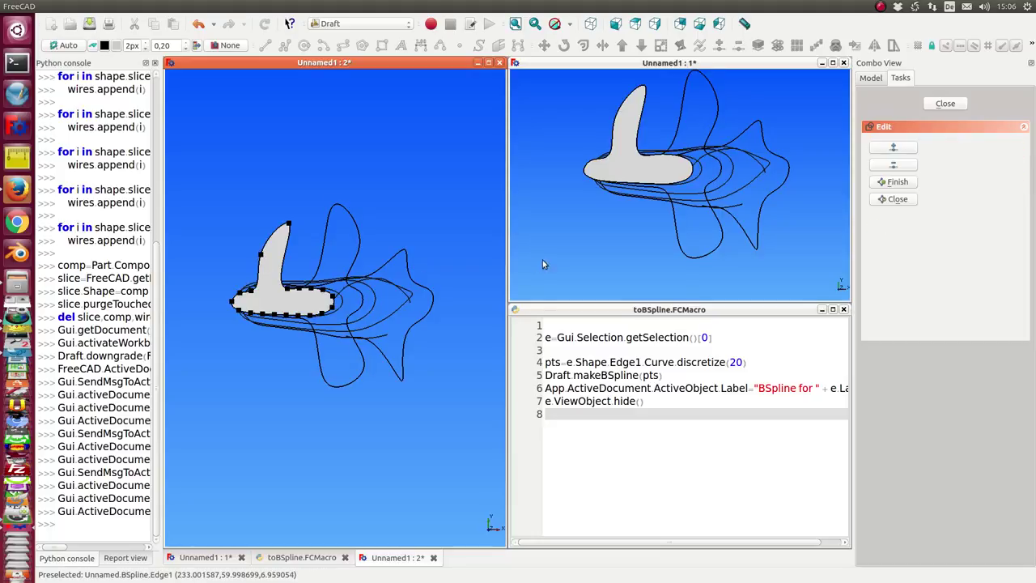
{"action": "middle_click_drag", "start_coordinate": [293, 468], "coordinate": [340, 286]}
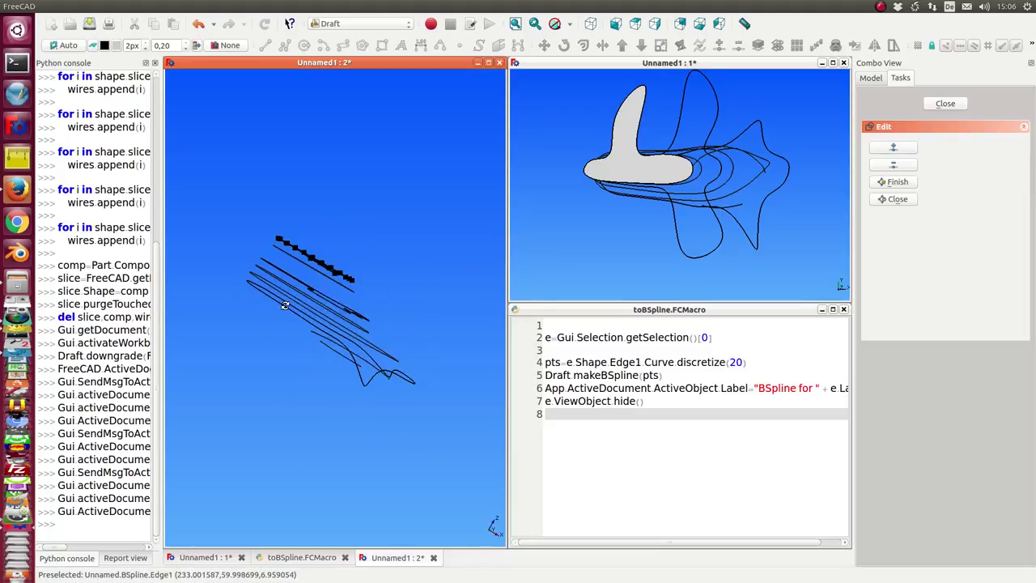
{"action": "left_click", "coordinate": [945, 104]}
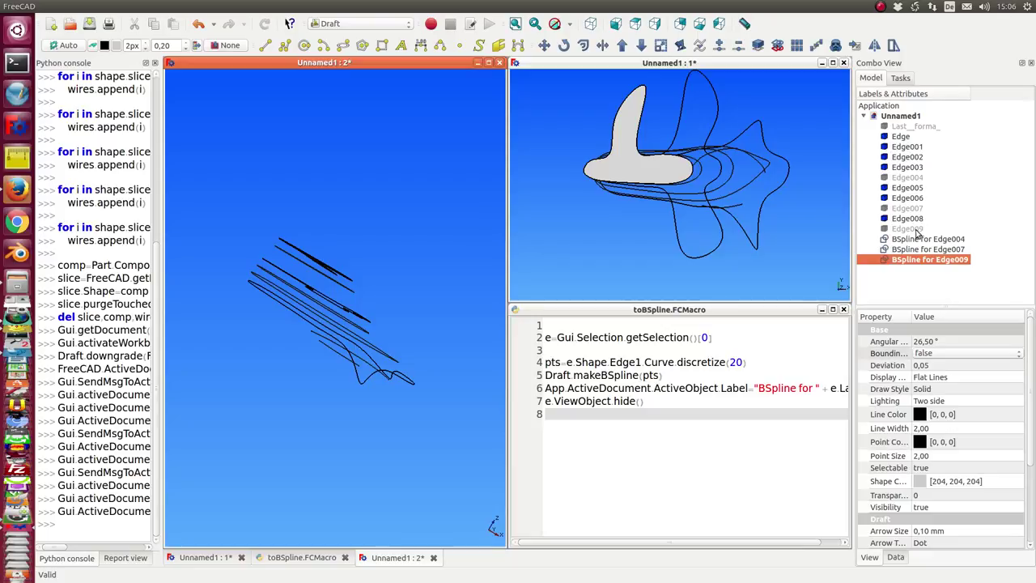
- Hide the original edge slices, Edge through Edge008, from the model tree
{"action": "left_click", "coordinate": [904, 137]}
{"action": "left_click", "coordinate": [907, 147]}
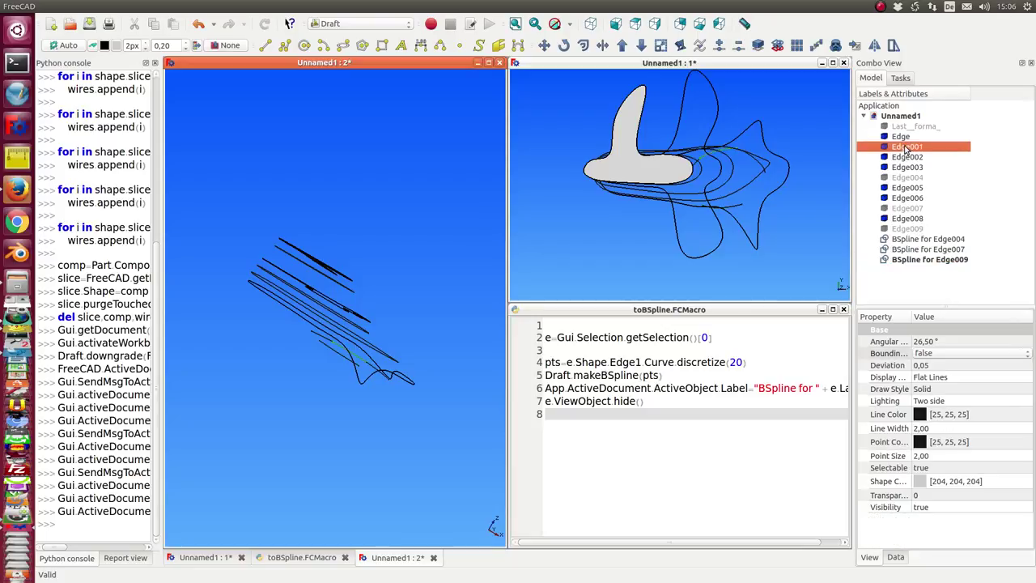
{"action": "key", "text": "space"}
{"action": "left_click", "coordinate": [904, 157]}
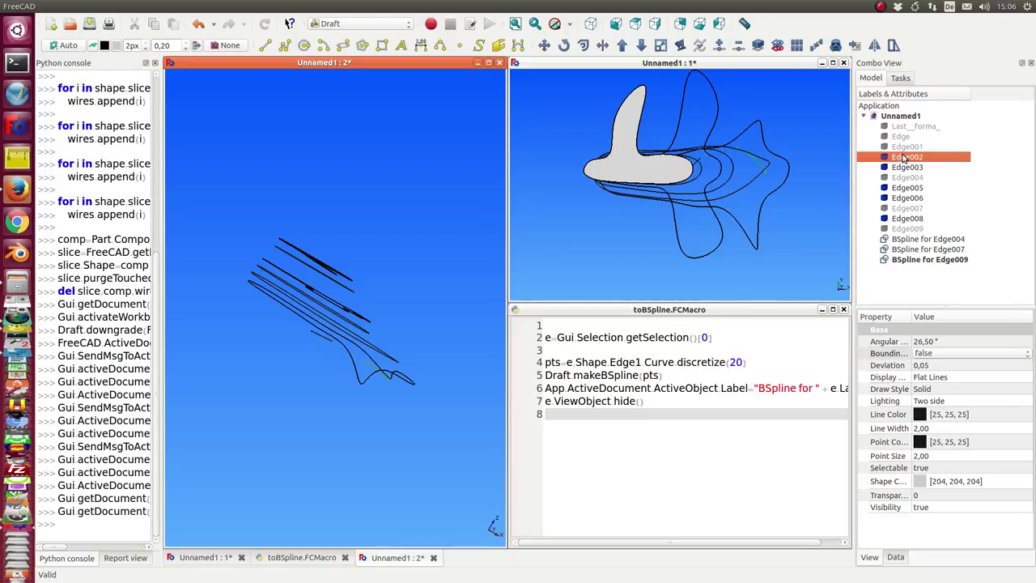
{"action": "key", "text": "space"}
{"action": "left_click", "coordinate": [904, 167]}
{"action": "key", "text": "space"}
{"action": "left_click", "coordinate": [902, 187]}
{"action": "key", "text": "space"}
{"action": "left_click", "coordinate": [904, 198]}
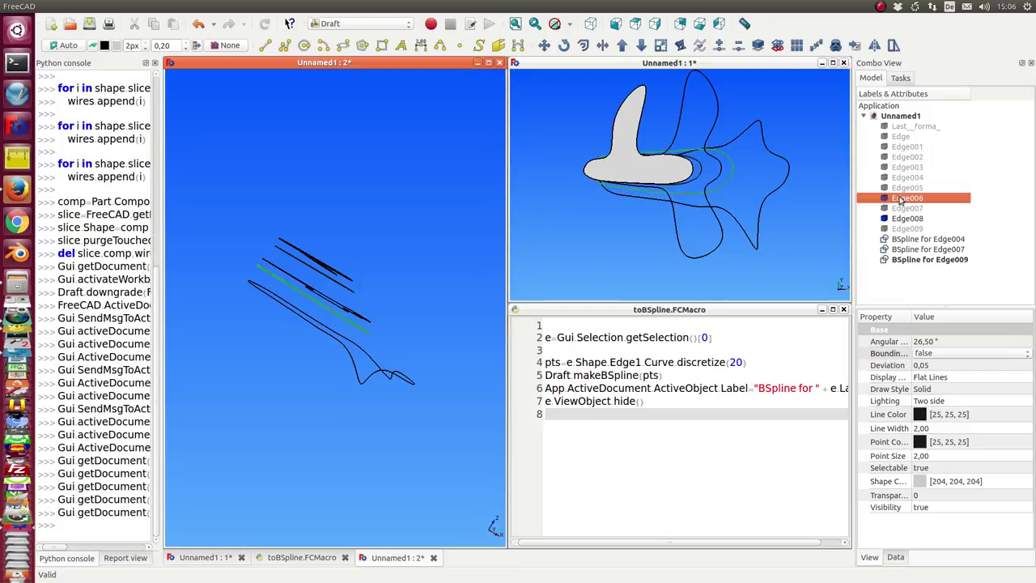
{"action": "key", "text": "space"}
{"action": "left_click", "coordinate": [907, 219]}
{"action": "mouse_move", "coordinate": [380, 234]}
{"action": "middle_mouse_down"}
{"action": "mouse_move", "coordinate": [286, 280]}
{"action": "mouse_move", "coordinate": [290, 272]}
{"action": "middle_mouse_up"}
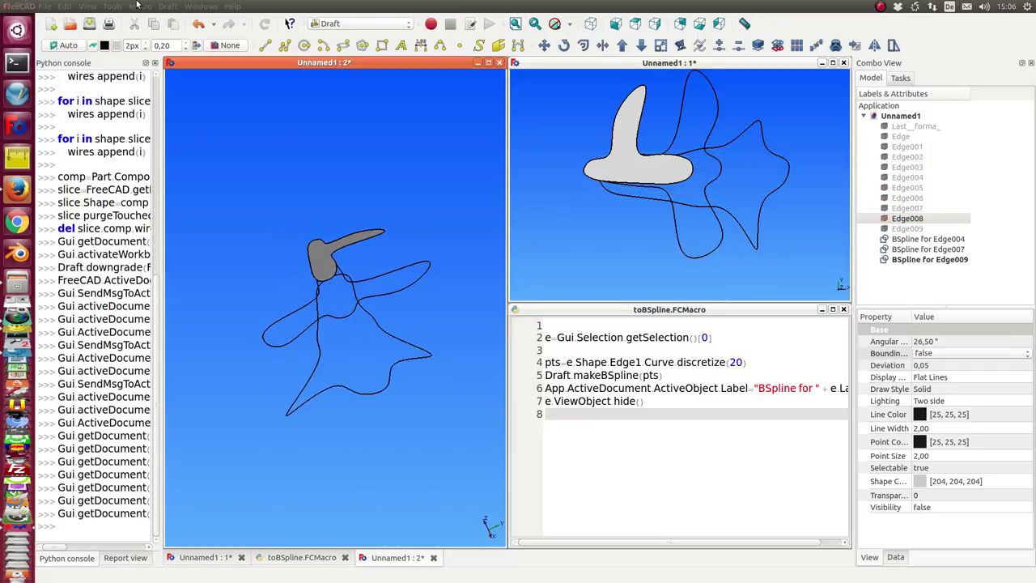
- Switch to the Part workbench
{"action": "left_click", "coordinate": [337, 24]}
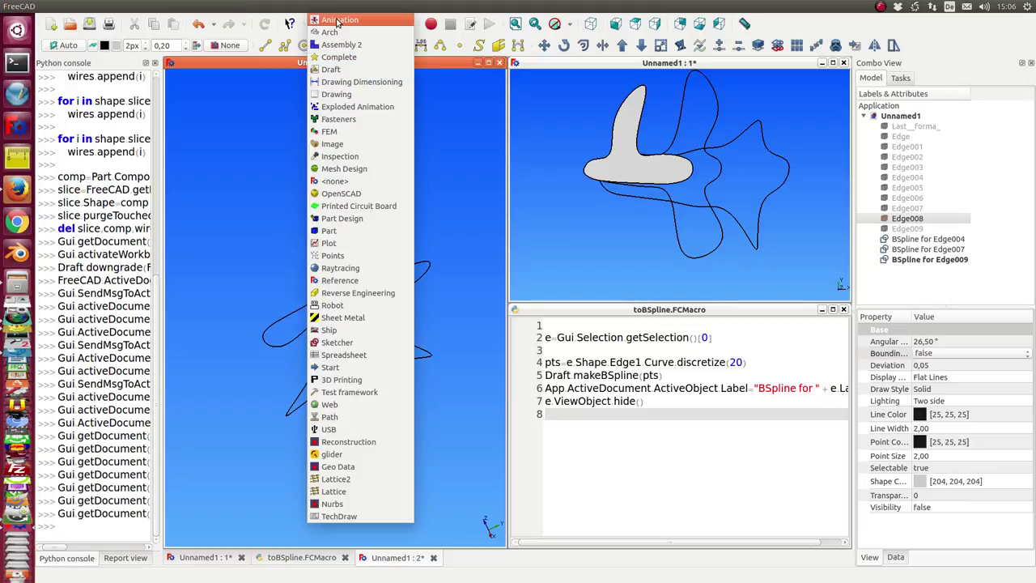
{"action": "left_click", "coordinate": [324, 230]}
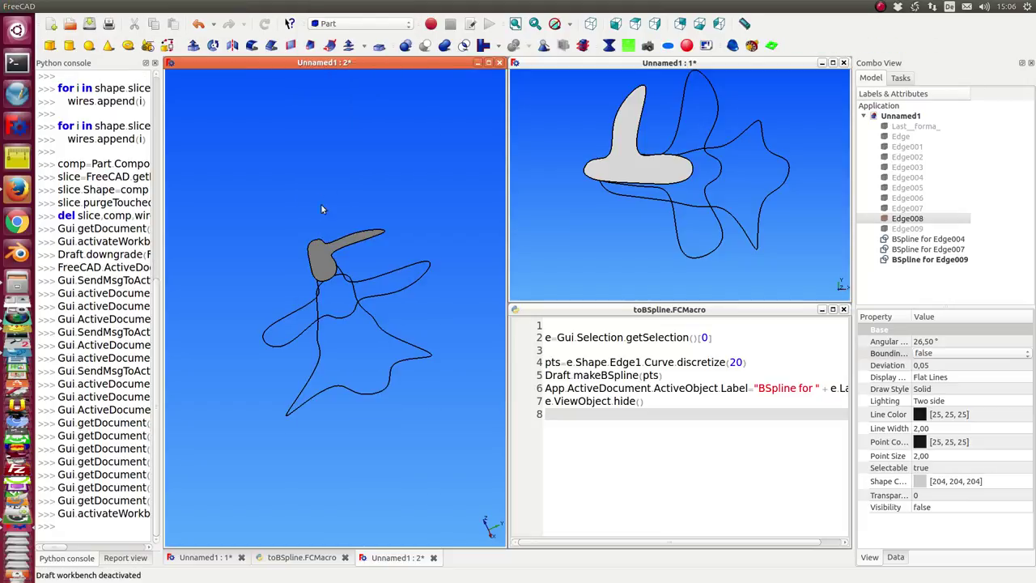
{"action": "middle_click_drag", "start_coordinate": [240, 232], "coordinate": [241, 184]}
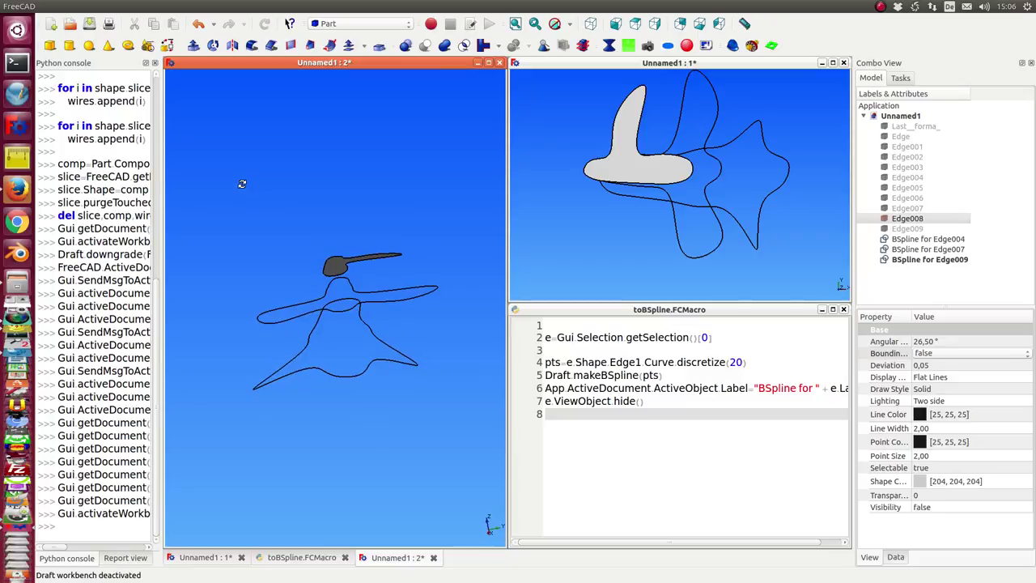
- Loft the three BSpline cross-sections into a solid
{"action": "left_click", "coordinate": [315, 47]}
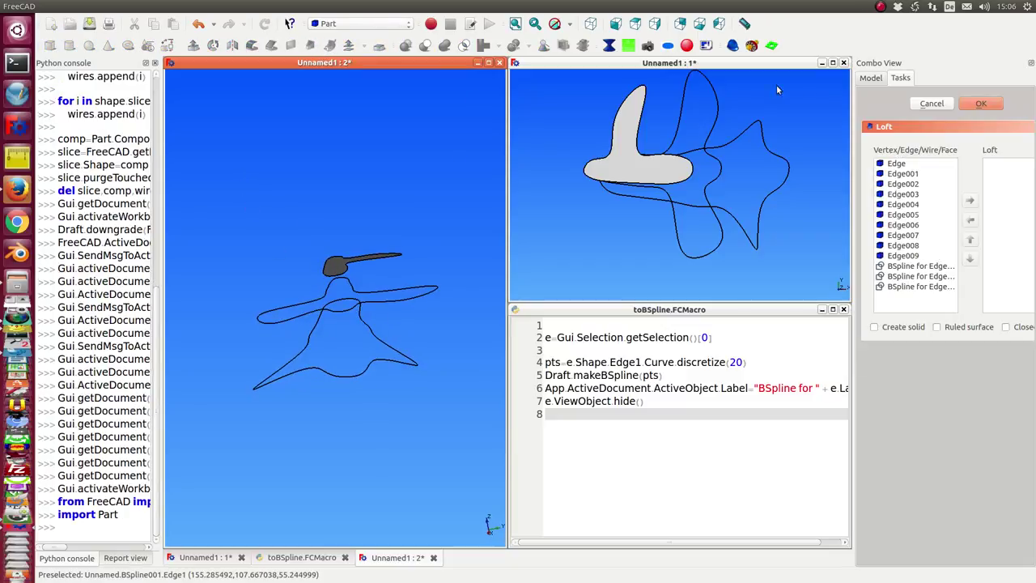
{"action": "left_click", "coordinate": [896, 267]}
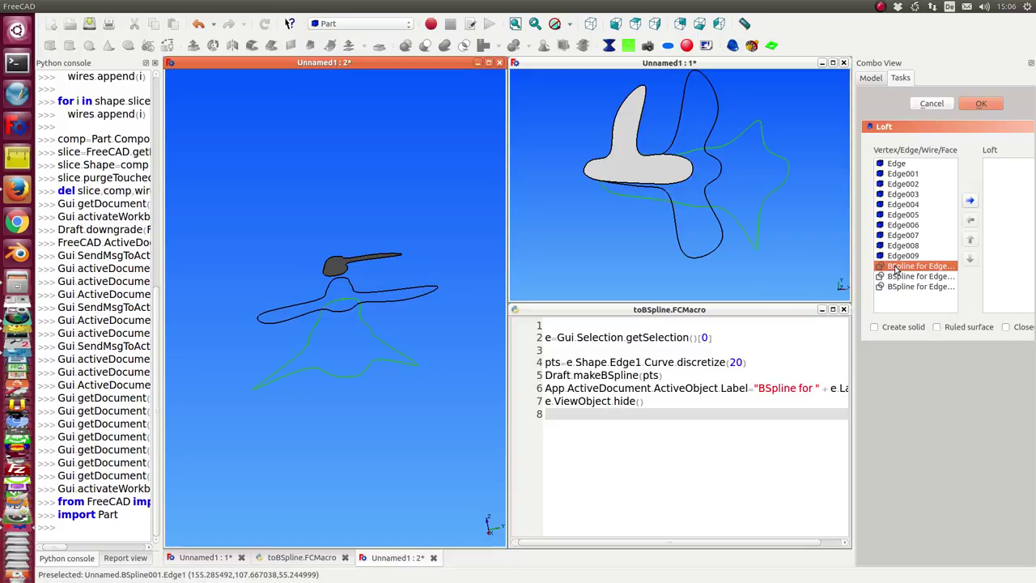
{"action": "left_click", "coordinate": [970, 202]}
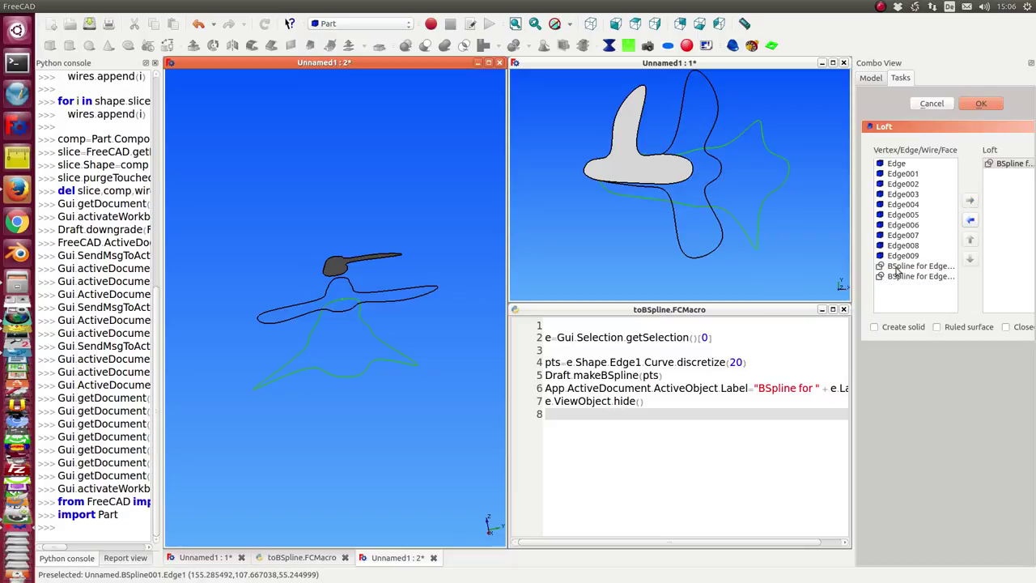
{"action": "left_click", "coordinate": [897, 267]}
{"action": "left_click", "coordinate": [972, 201]}
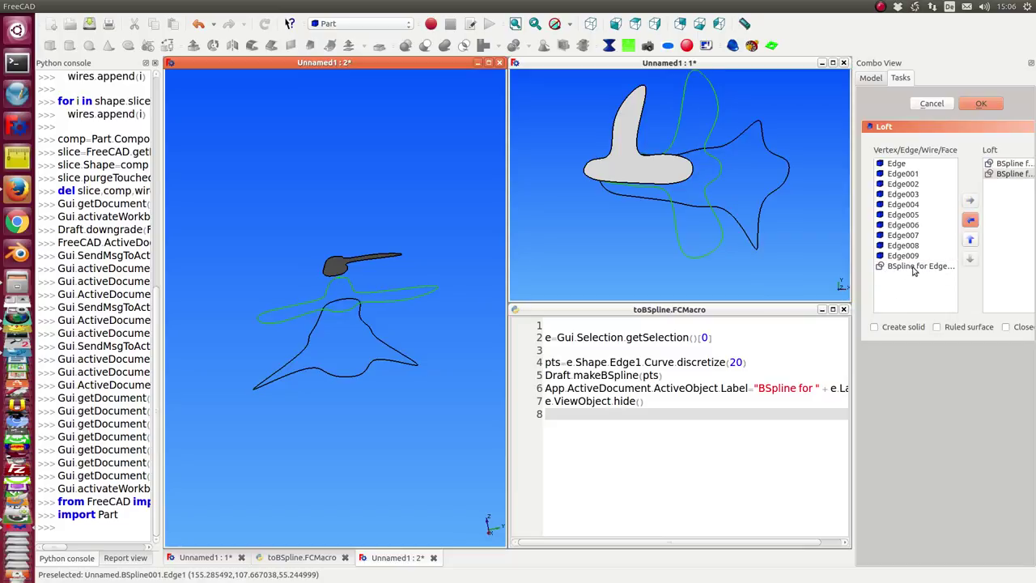
{"action": "left_click", "coordinate": [913, 267]}
{"action": "left_click", "coordinate": [970, 201]}
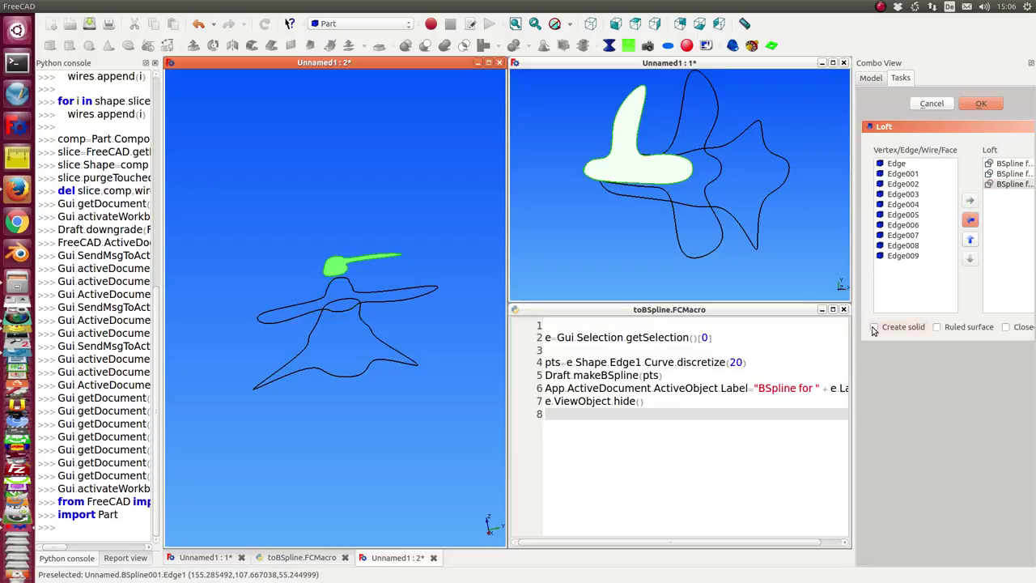
{"action": "left_click", "coordinate": [979, 105]}
- Orbit the 3D view to inspect the lofted shoe-last body across the three B-spline sections
{"action": "mouse_move", "coordinate": [315, 190]}
{"action": "middle_mouse_down"}
{"action": "mouse_move", "coordinate": [374, 279]}
{"action": "mouse_move", "coordinate": [268, 240]}
{"action": "mouse_move", "coordinate": [242, 259]}
{"action": "middle_mouse_up"}
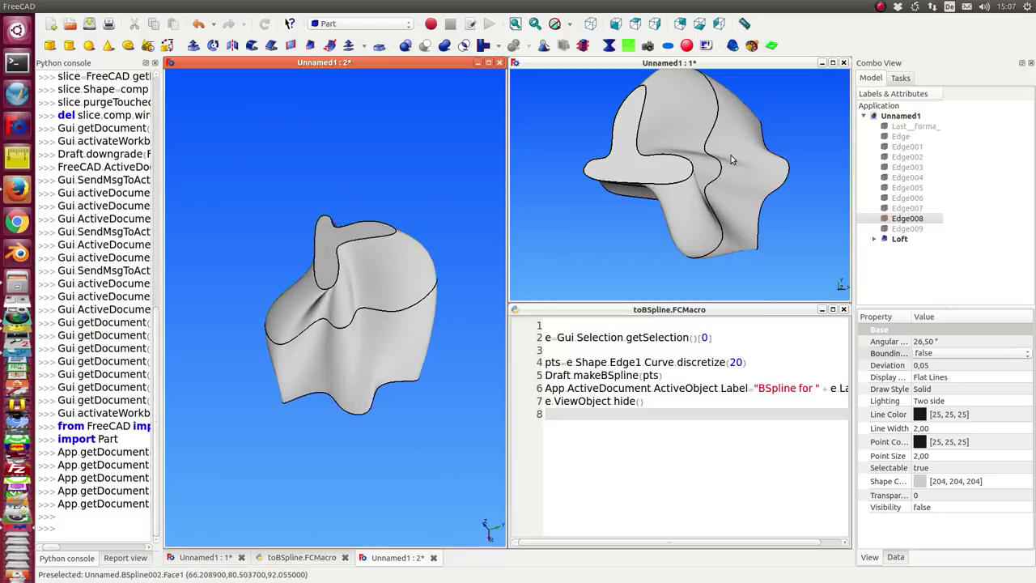